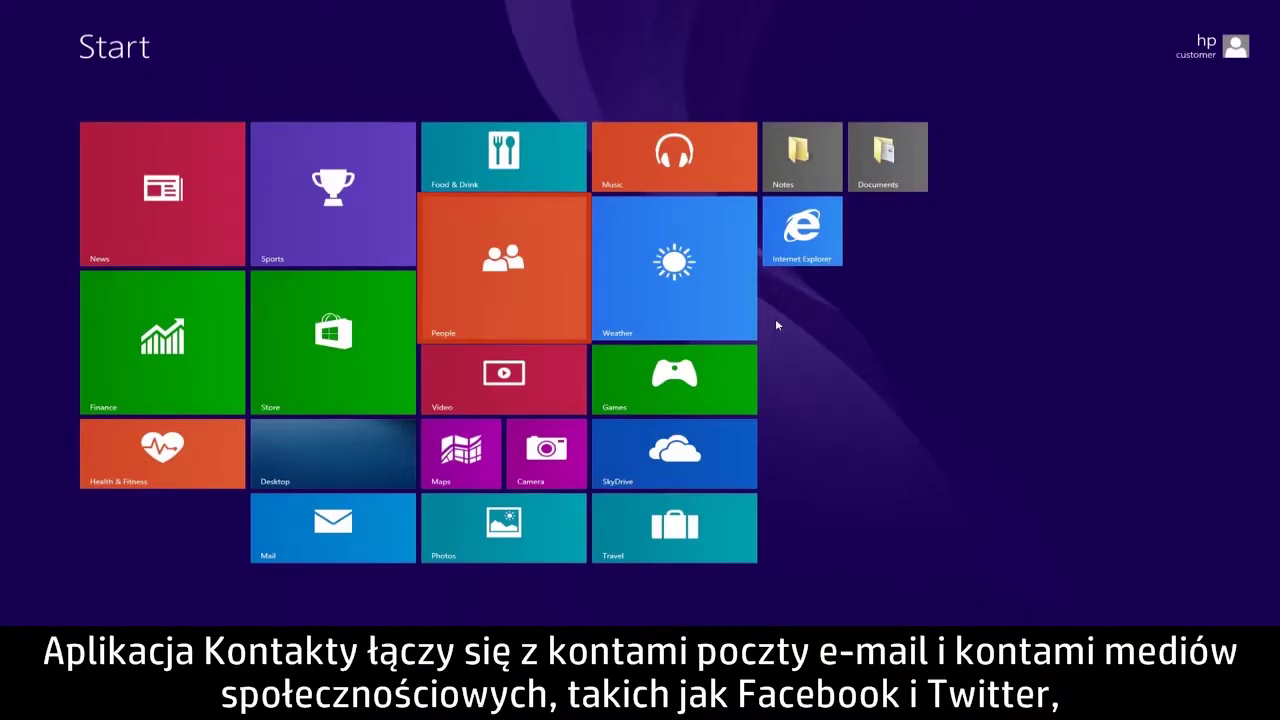
Launch the People app from the Start screen to its All contacts index
{"action": "left_click", "coordinate": [553, 255]}
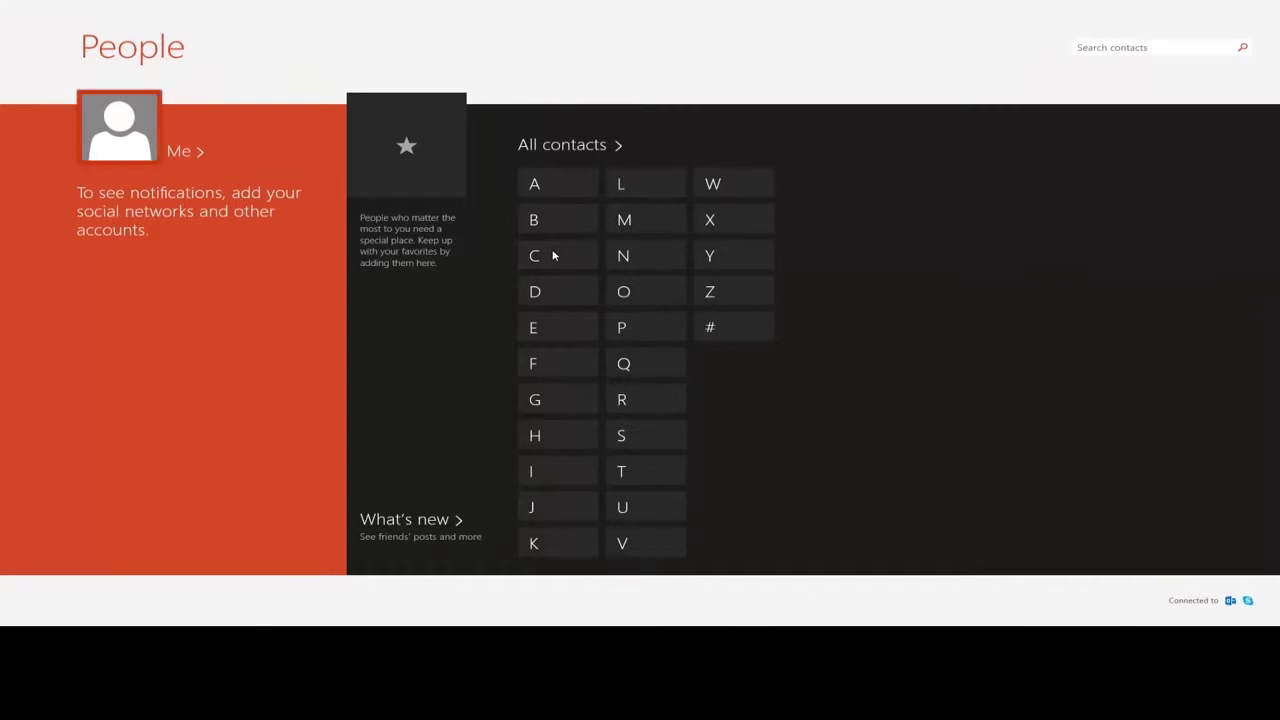
Set the account picture to the hooded boy photo from Pictures and adjust its crop
{"action": "left_click", "coordinate": [153, 150]}
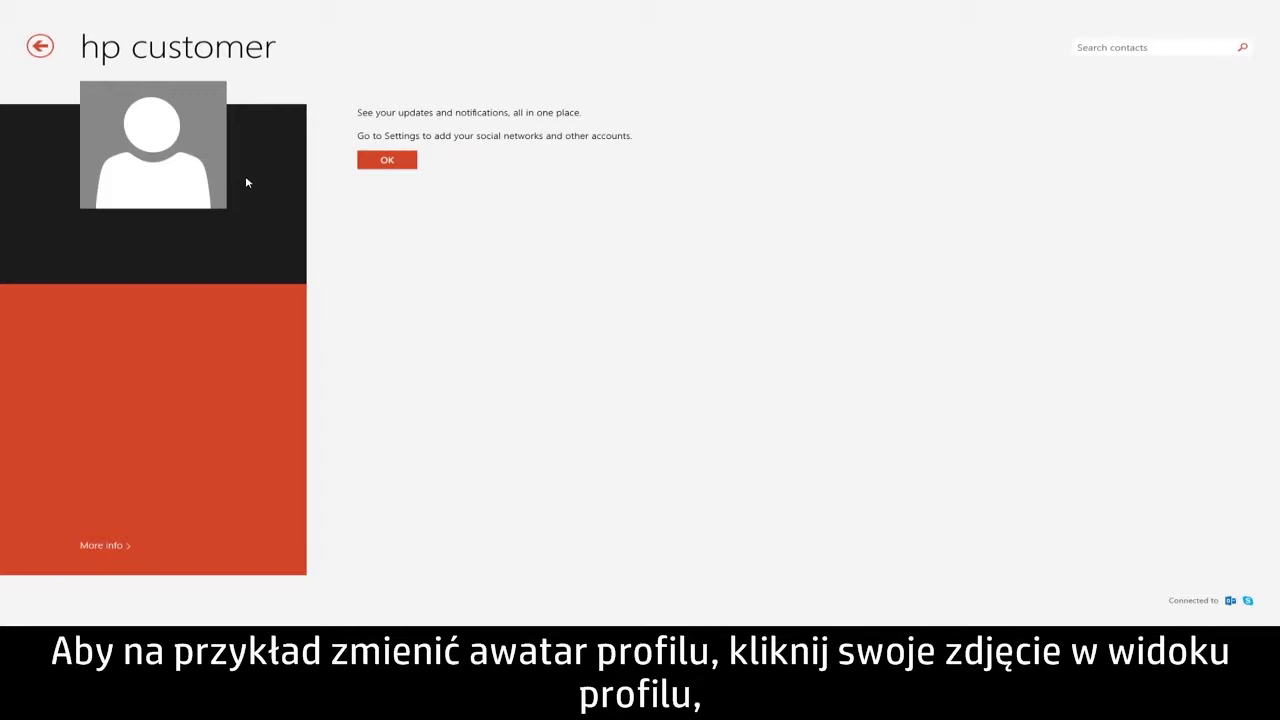
{"action": "left_click", "coordinate": [189, 157]}
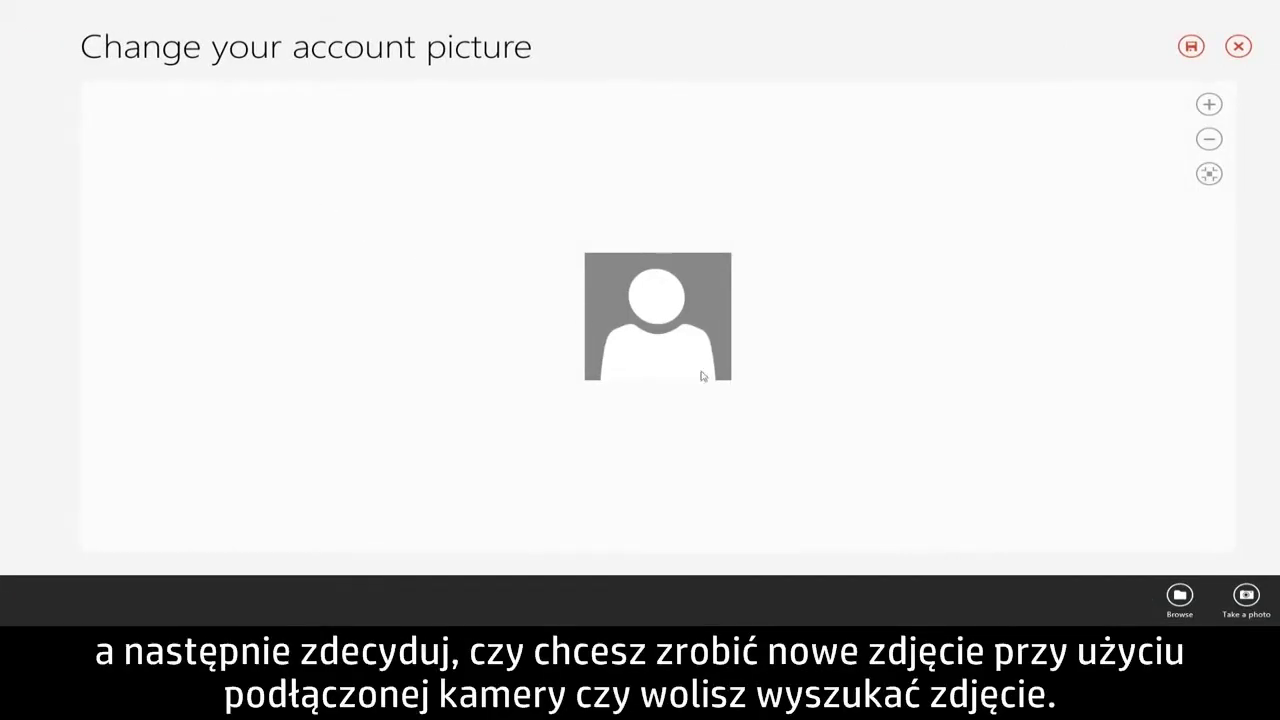
{"action": "left_click", "coordinate": [1178, 597]}
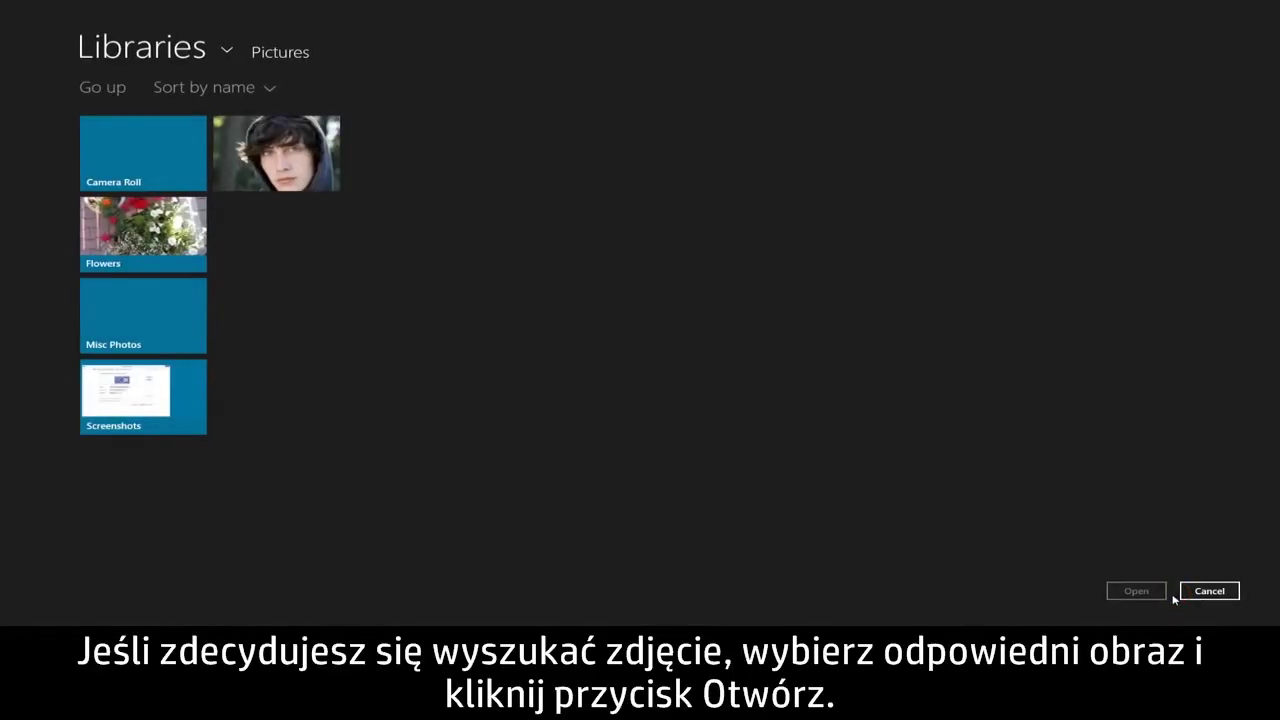
{"action": "left_click", "coordinate": [317, 183]}
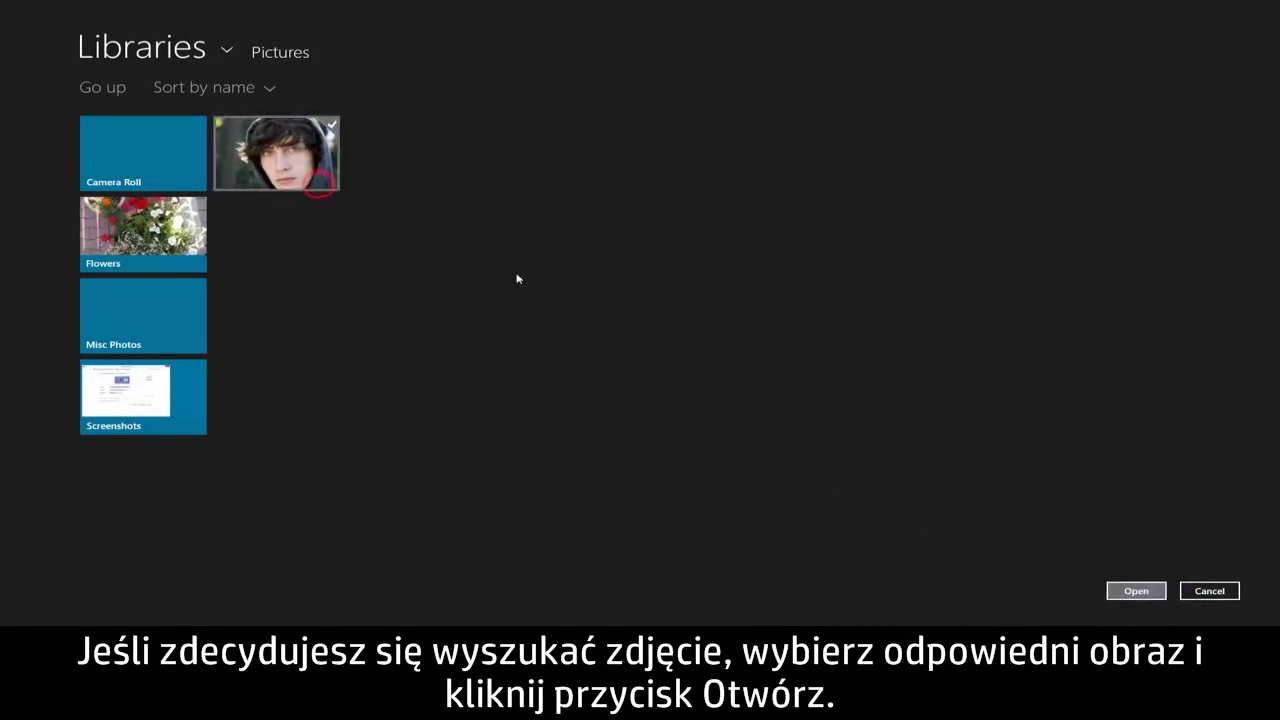
{"action": "left_click", "coordinate": [1136, 591]}
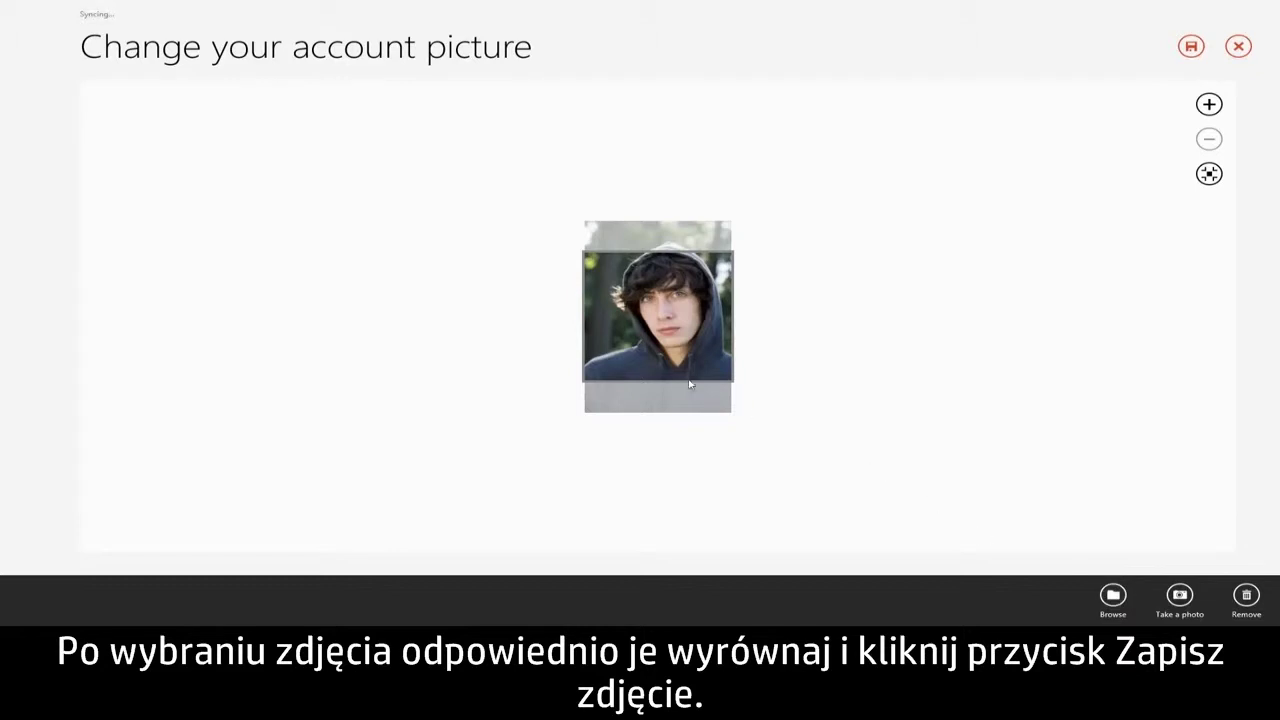
{"action": "left_click_drag", "start_coordinate": [664, 373], "coordinate": [670, 390]}
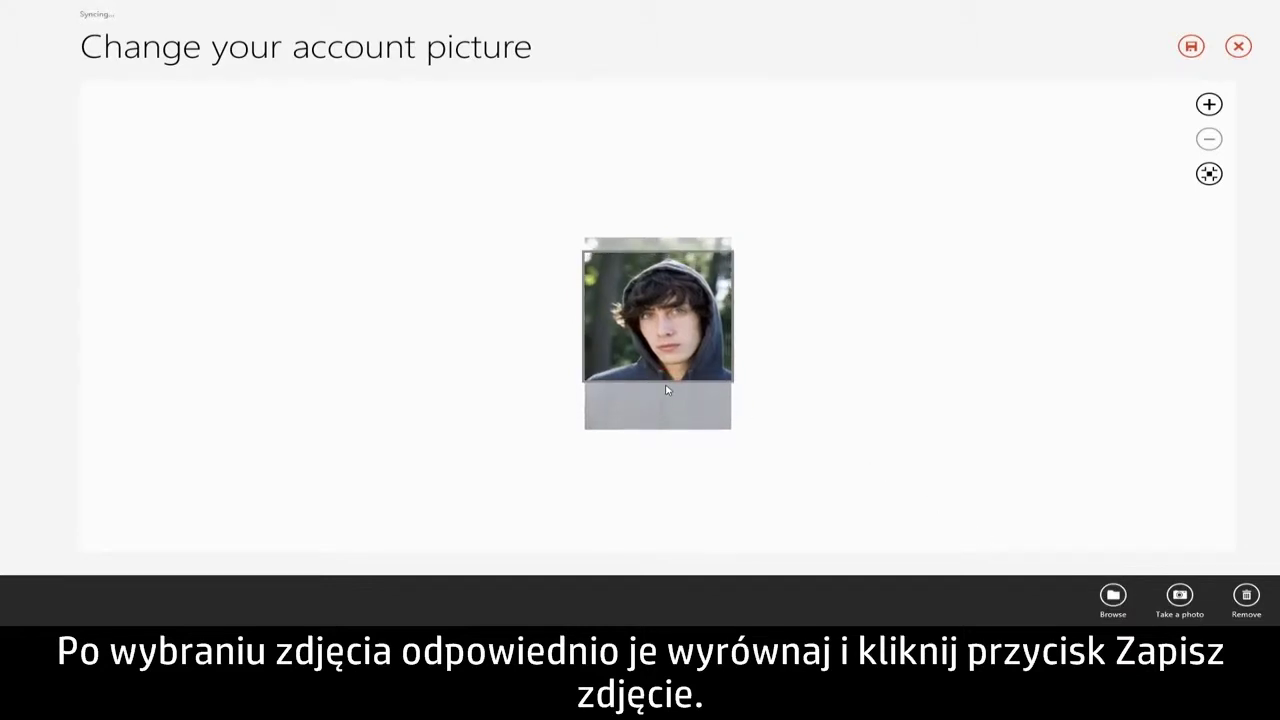
Save and confirm the new account picture, then open the Facebook connected account's settings
{"action": "left_click", "coordinate": [1191, 46]}
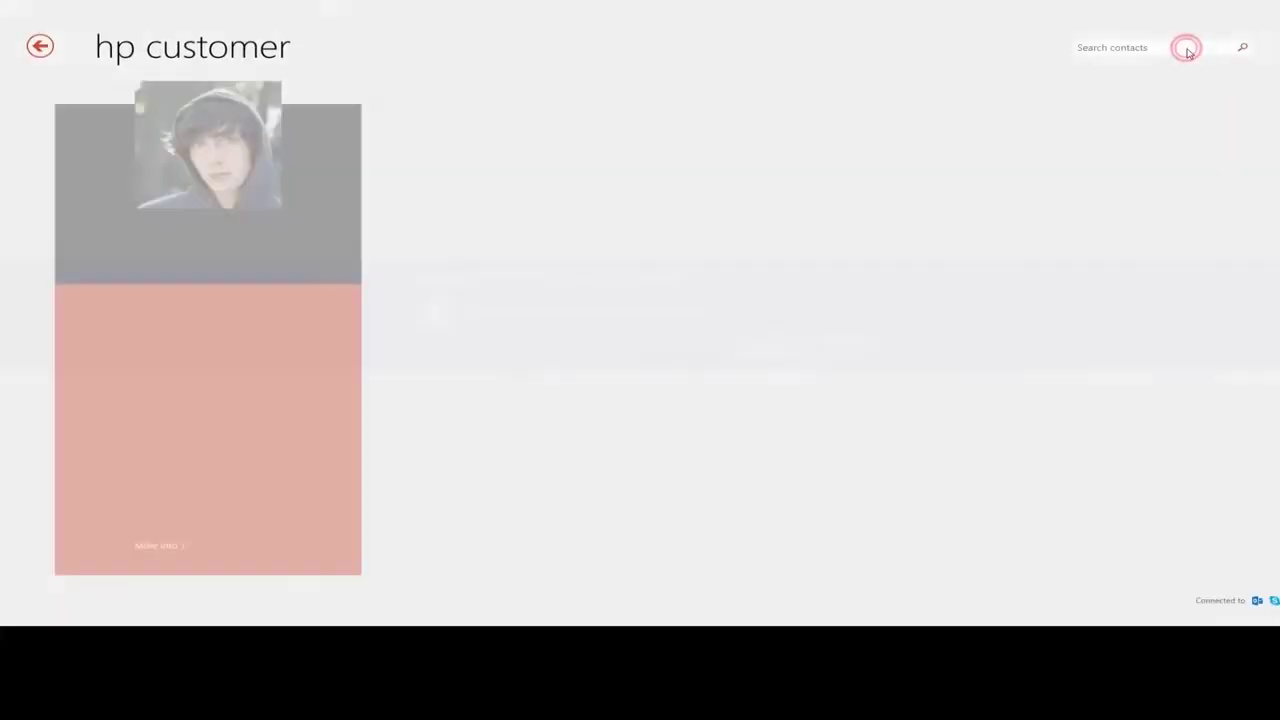
{"action": "left_click", "coordinate": [762, 348]}
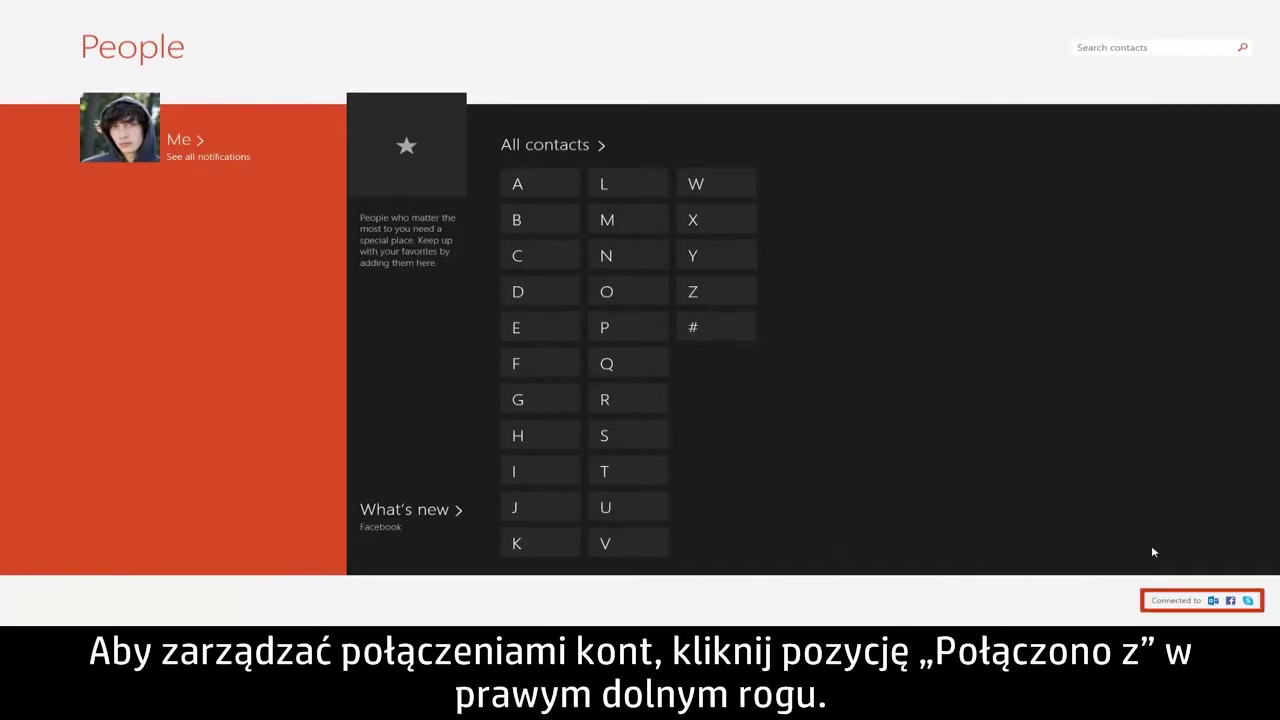
{"action": "left_click", "coordinate": [1191, 603]}
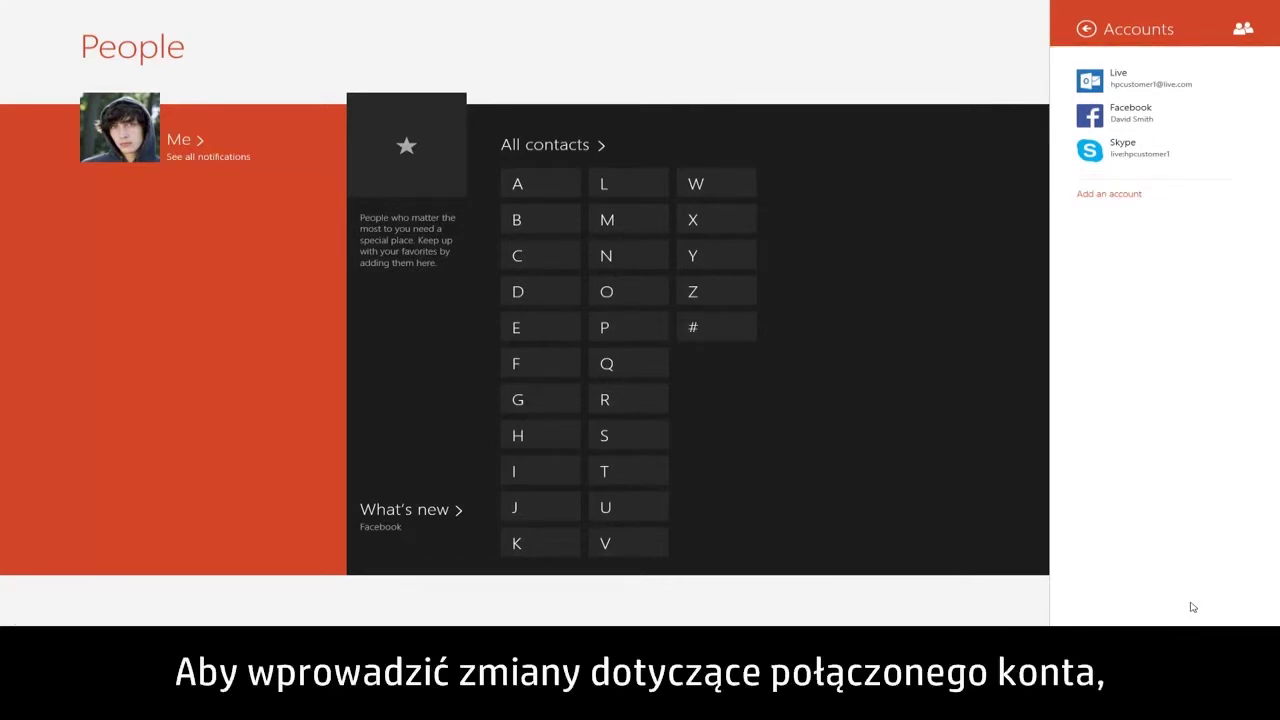
{"action": "left_click", "coordinate": [1224, 117]}
Manage the Facebook connection online in full-screen Internet Explorer and save its sharing options
{"action": "left_click", "coordinate": [1185, 134]}
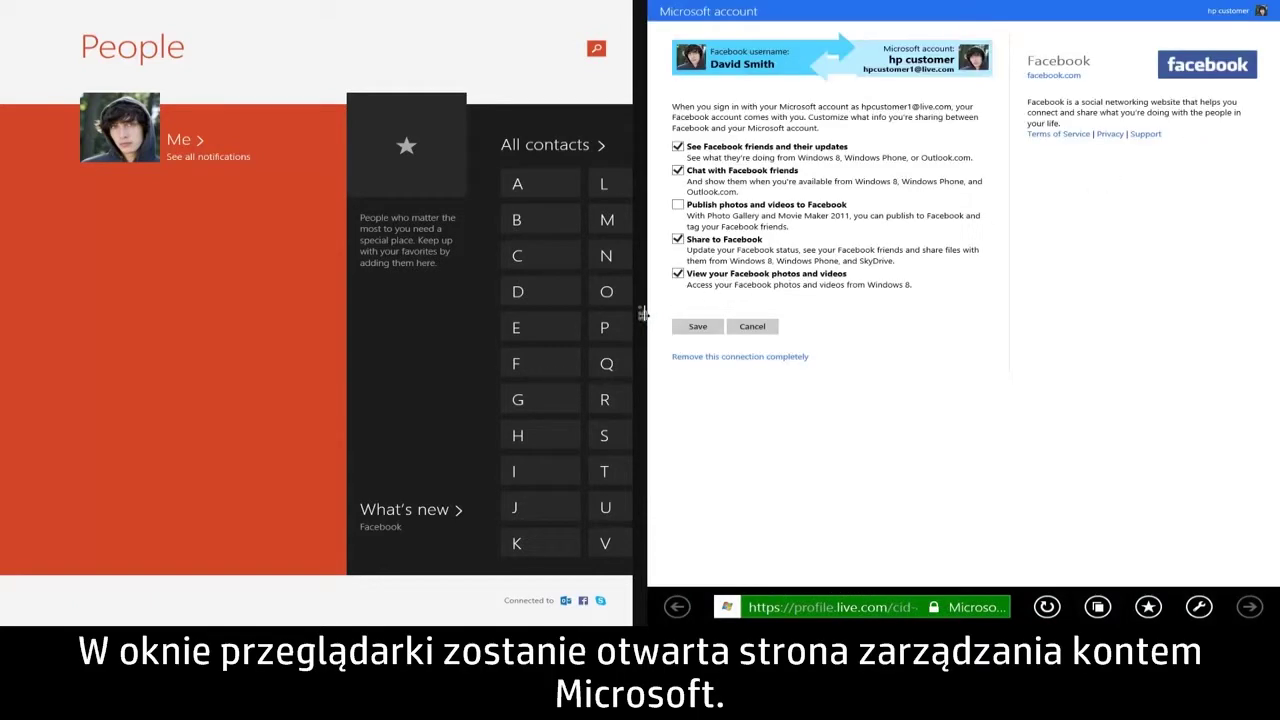
{"action": "left_click_drag", "start_coordinate": [641, 313], "coordinate": [2, 336]}
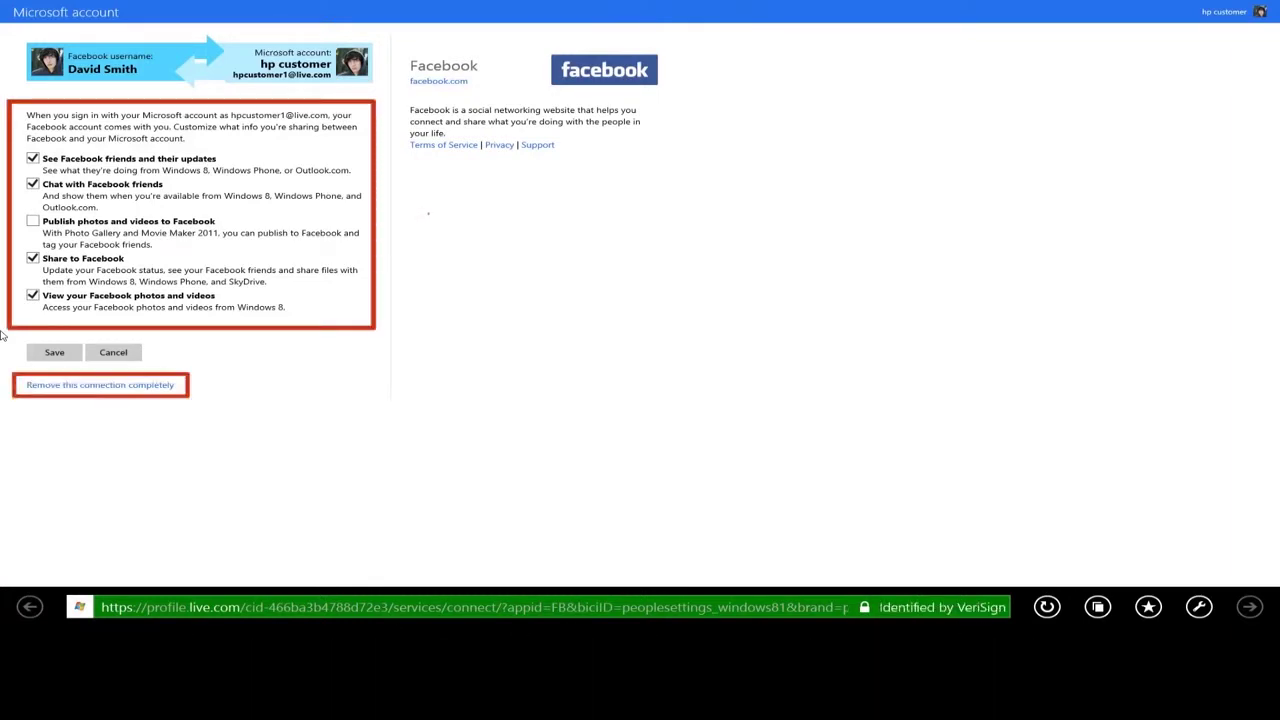
{"action": "left_click", "coordinate": [54, 353]}
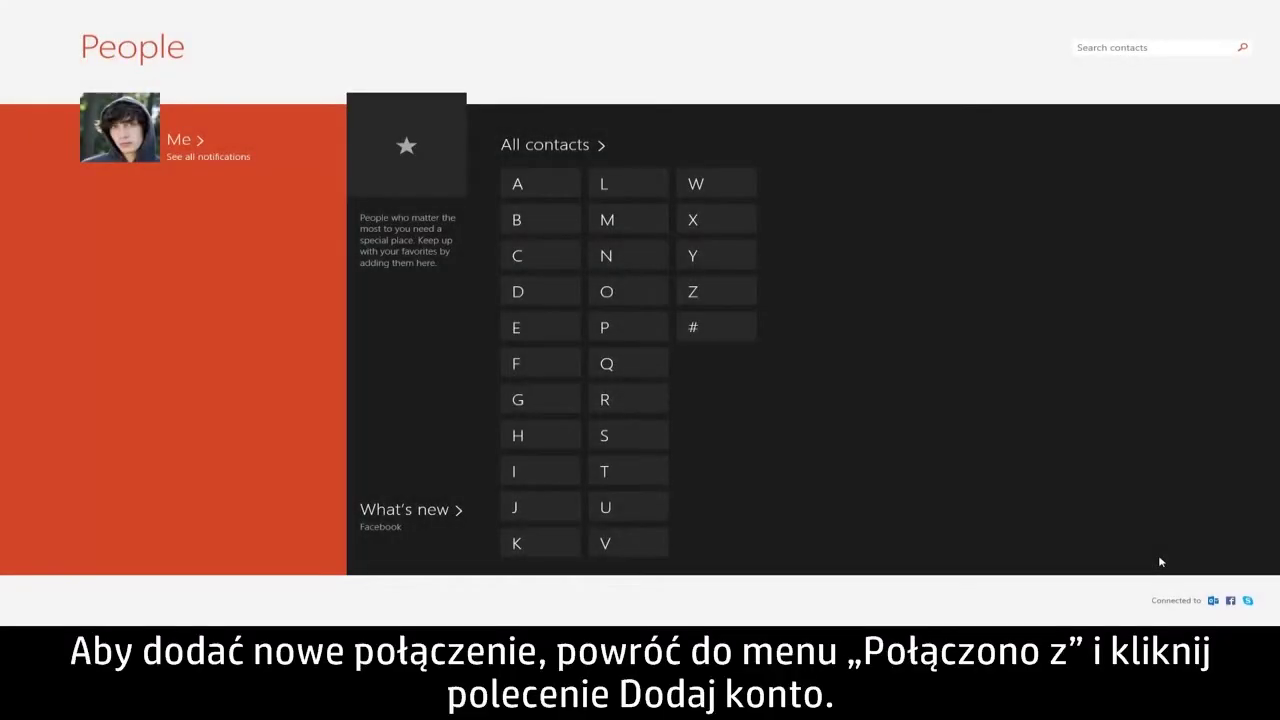
Add a Twitter account, sign in with its username and password, and authorize Microsoft
{"action": "left_click", "coordinate": [1185, 600]}
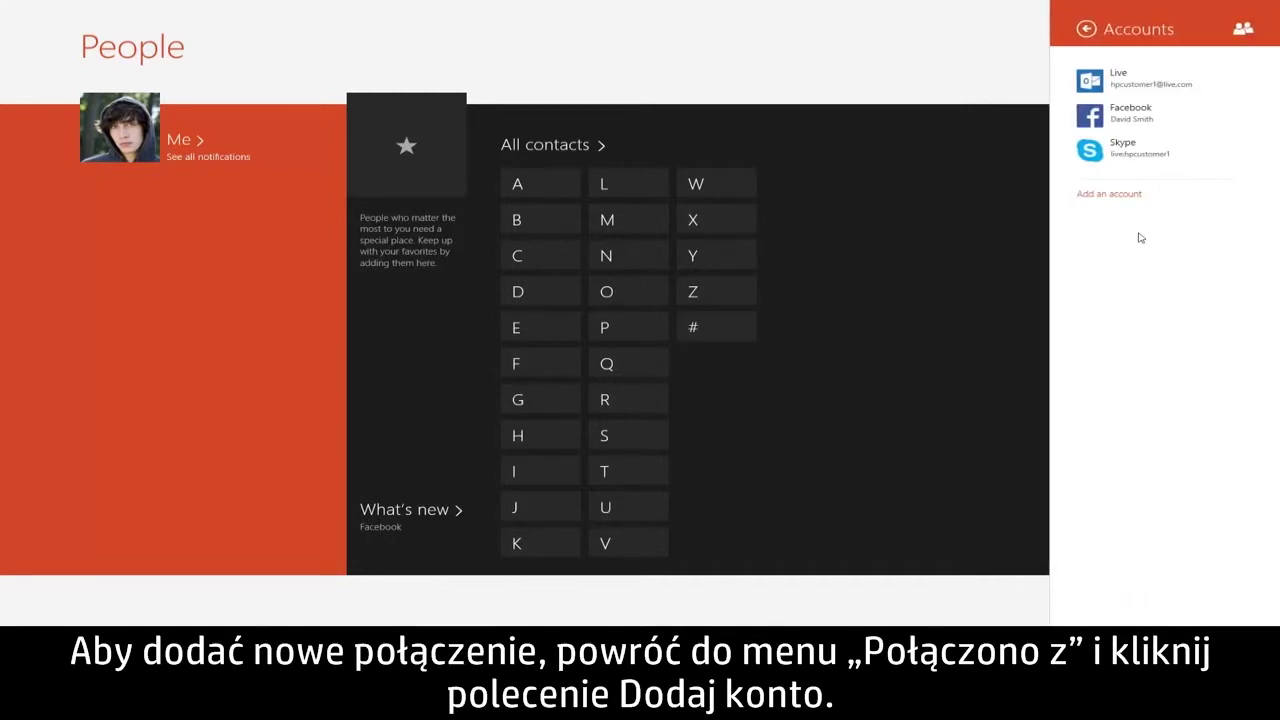
{"action": "left_click", "coordinate": [1138, 199]}
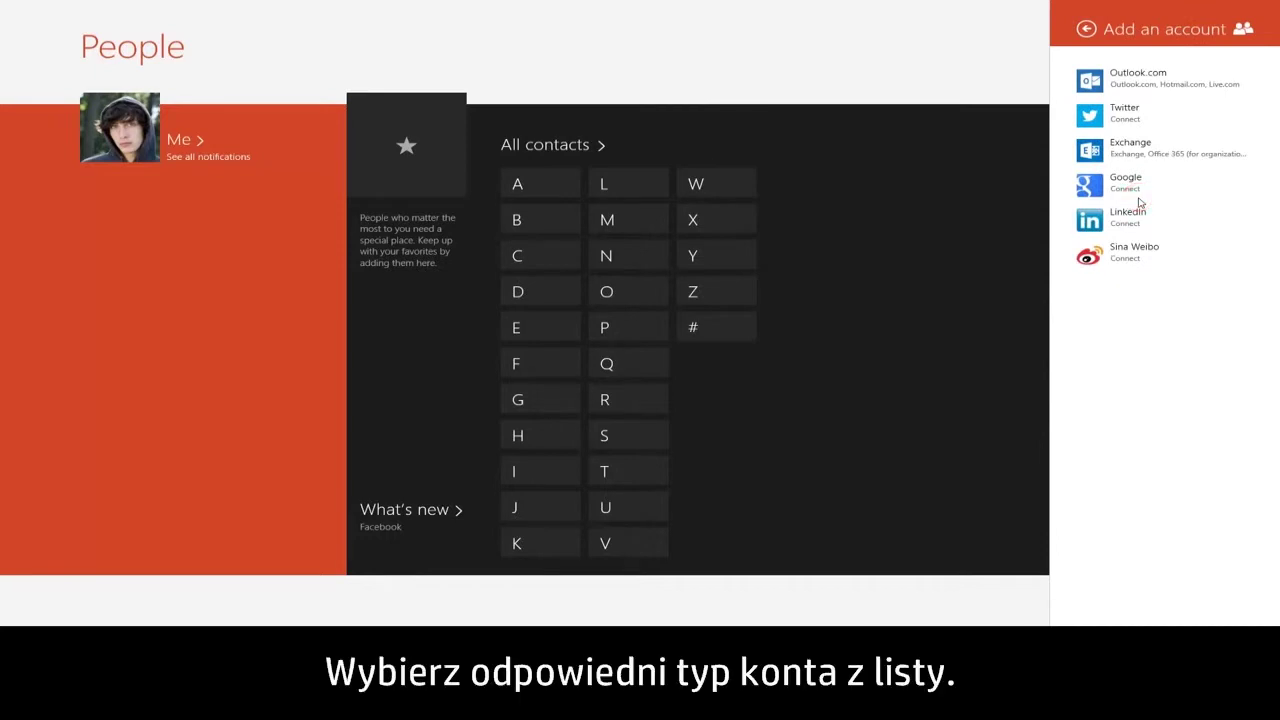
{"action": "left_click", "coordinate": [1208, 112]}
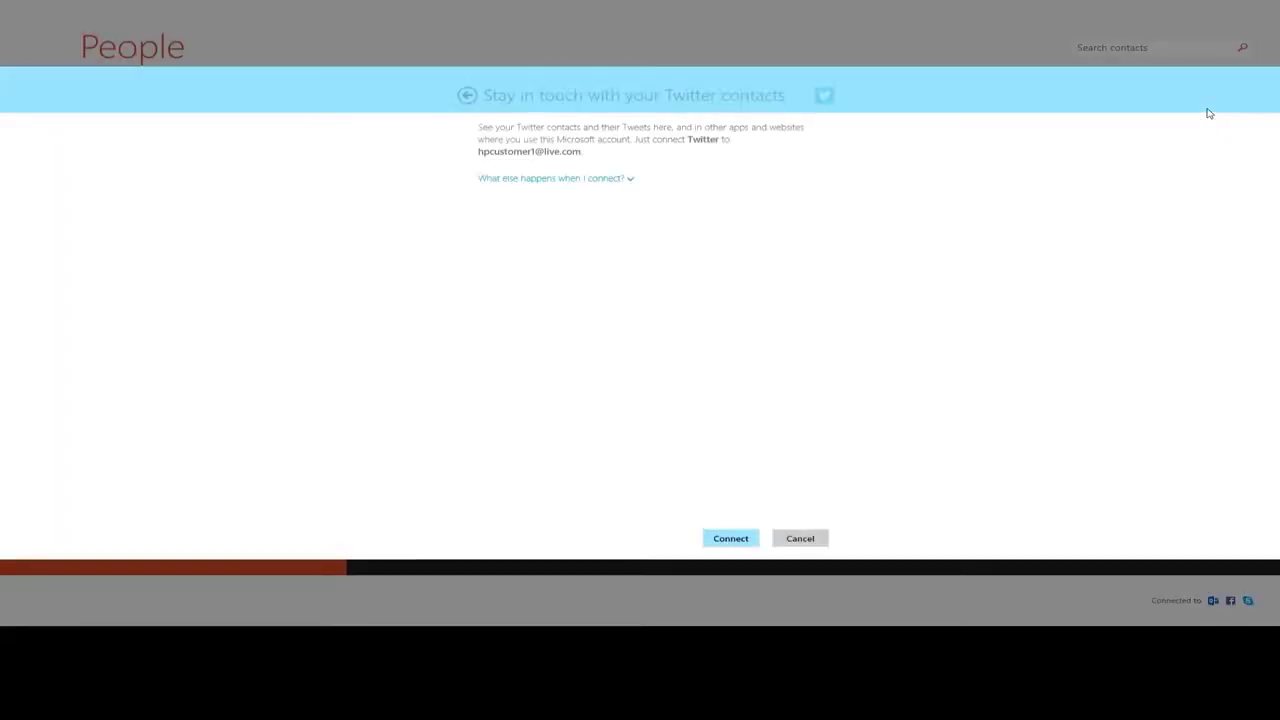
{"action": "left_click", "coordinate": [632, 179]}
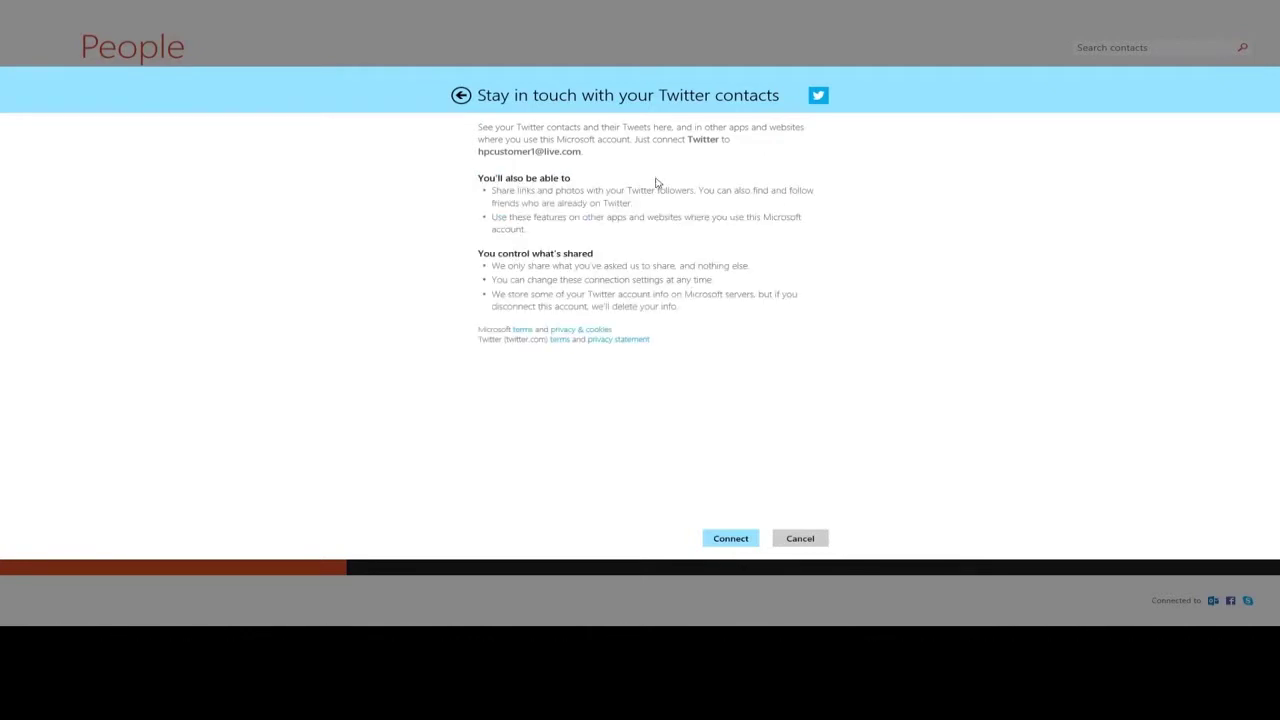
{"action": "left_click", "coordinate": [731, 539]}
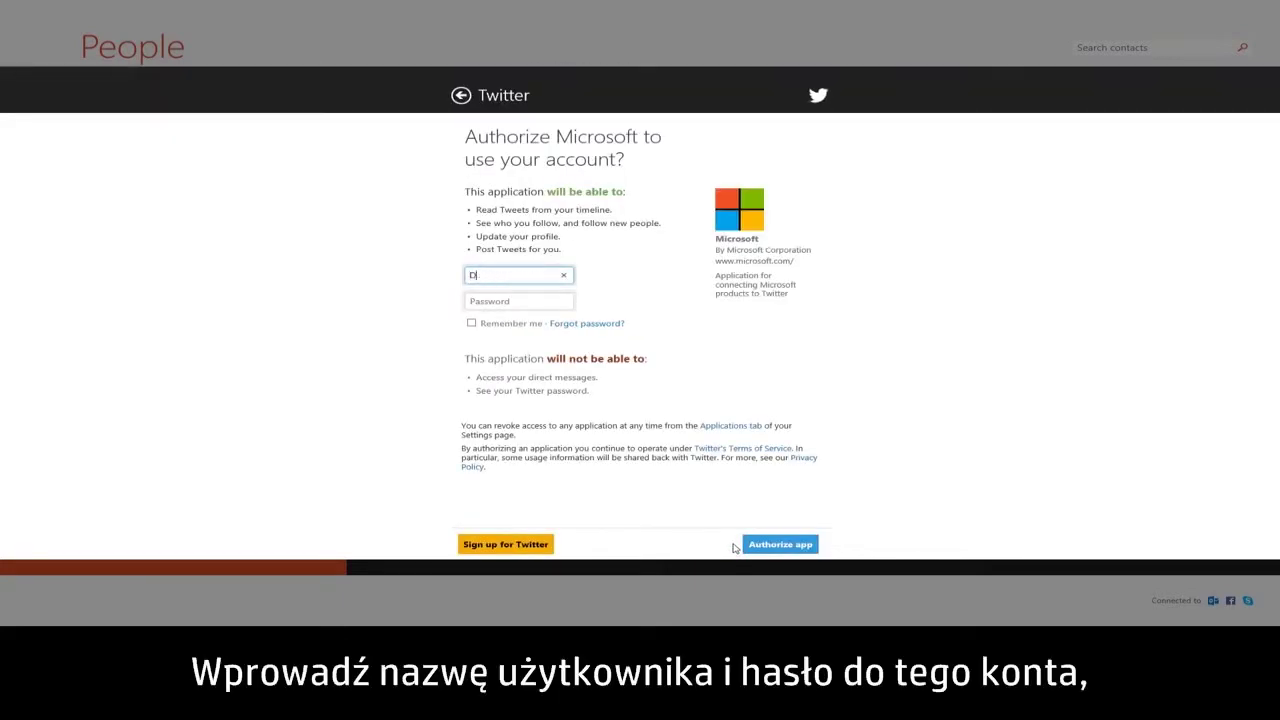
{"action": "key", "text": "Tab"}
{"action": "type", "text": "********"}
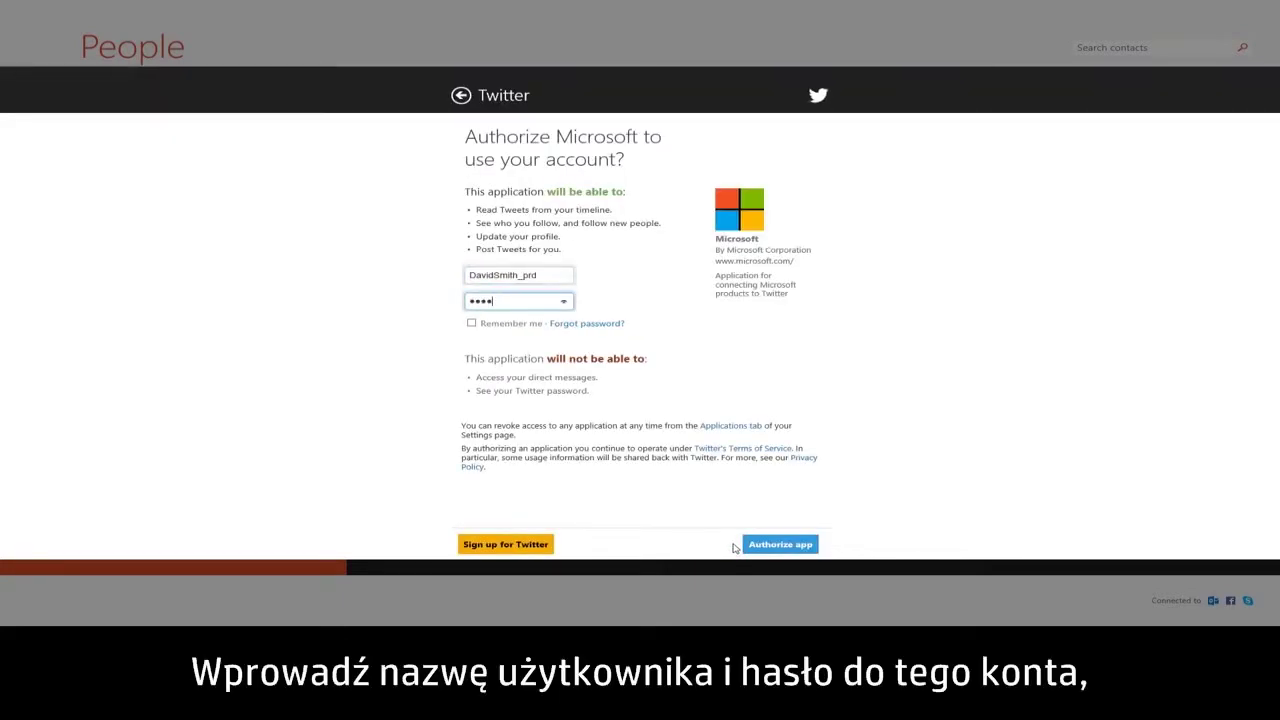
{"action": "left_click", "coordinate": [771, 549]}
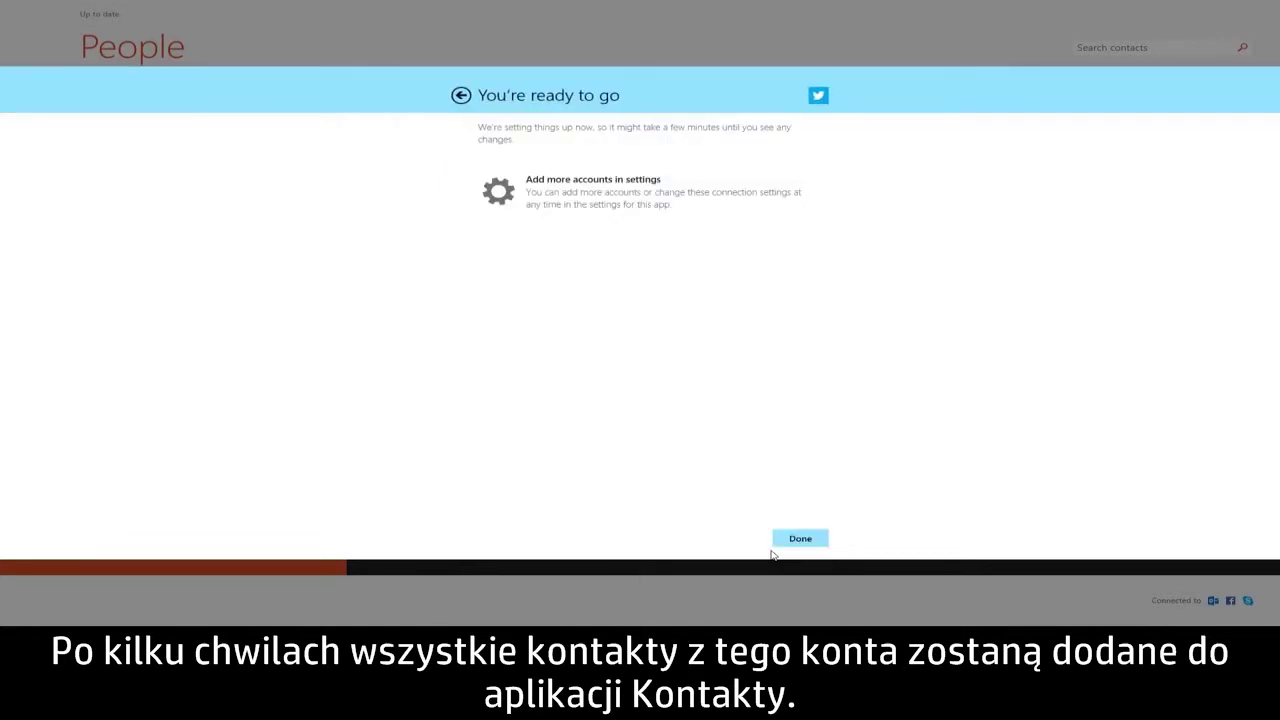
Finish the Twitter setup and browse the What's new feed
{"action": "left_click", "coordinate": [775, 545]}
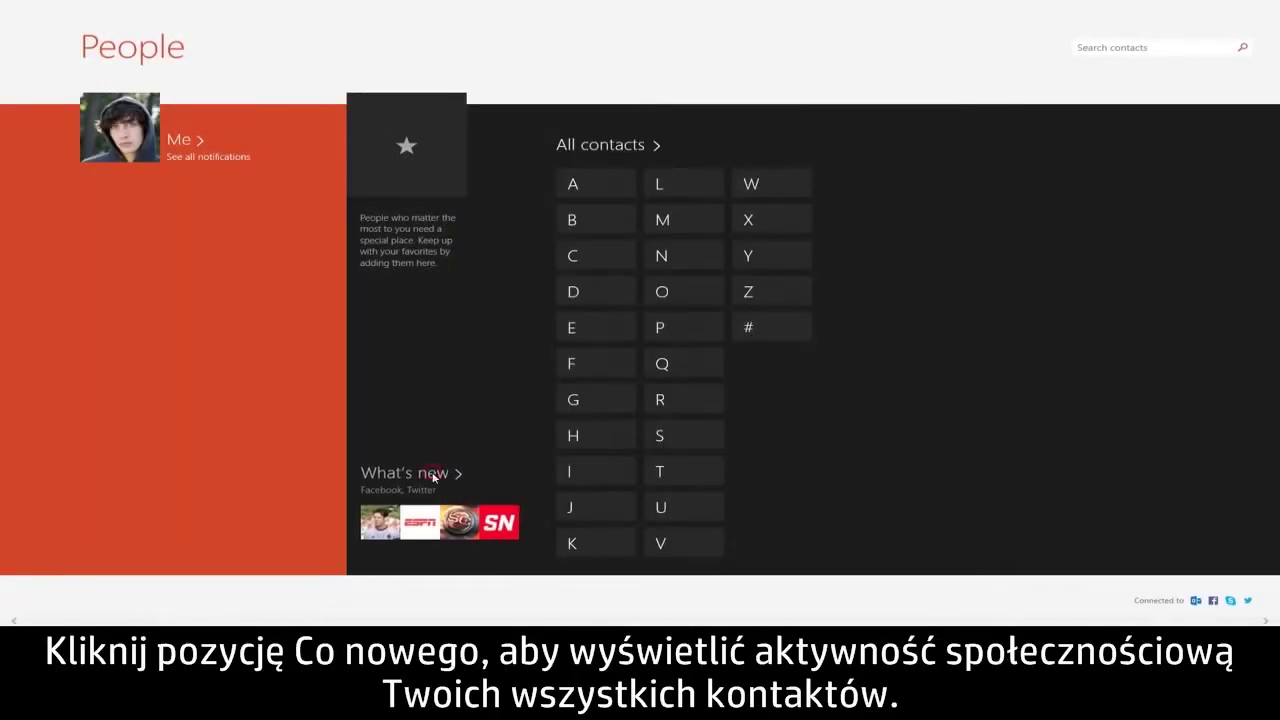
{"action": "left_click", "coordinate": [433, 477]}
{"action": "left_click_drag", "start_coordinate": [243, 622], "coordinate": [522, 622]}
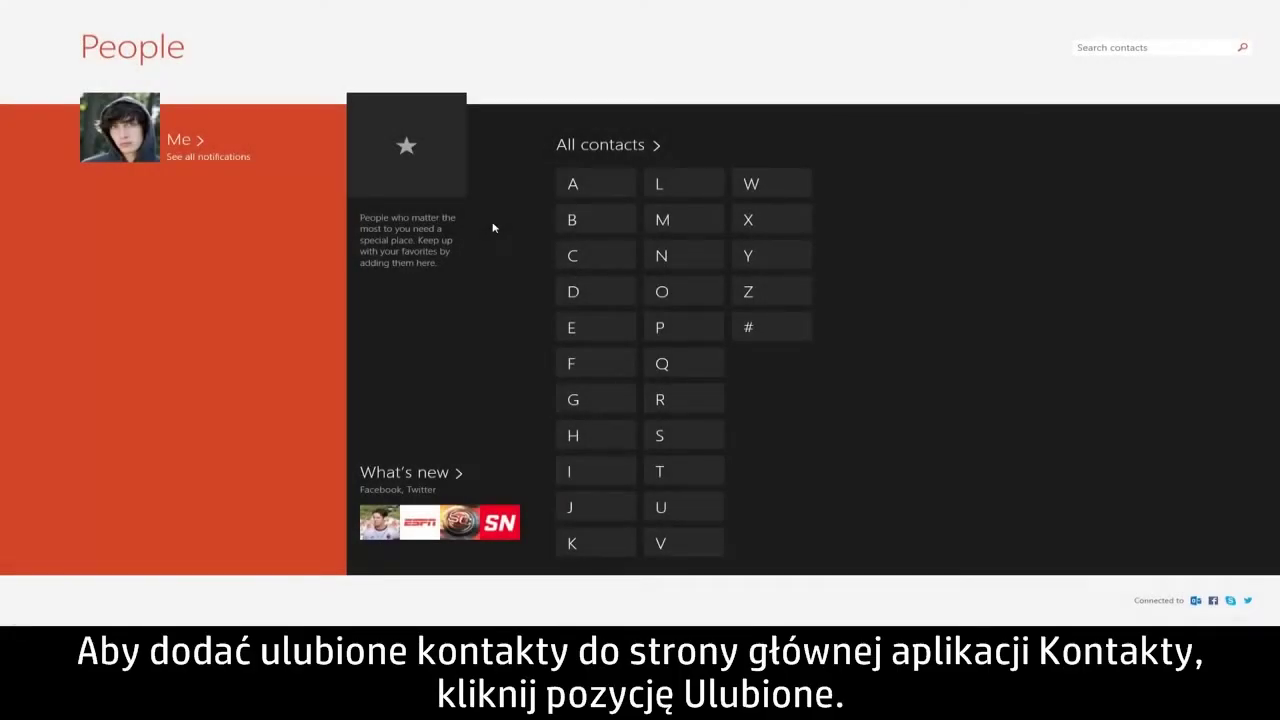
Add four chosen contacts from the contact picker as favourites on the People hub
{"action": "left_click", "coordinate": [458, 193]}
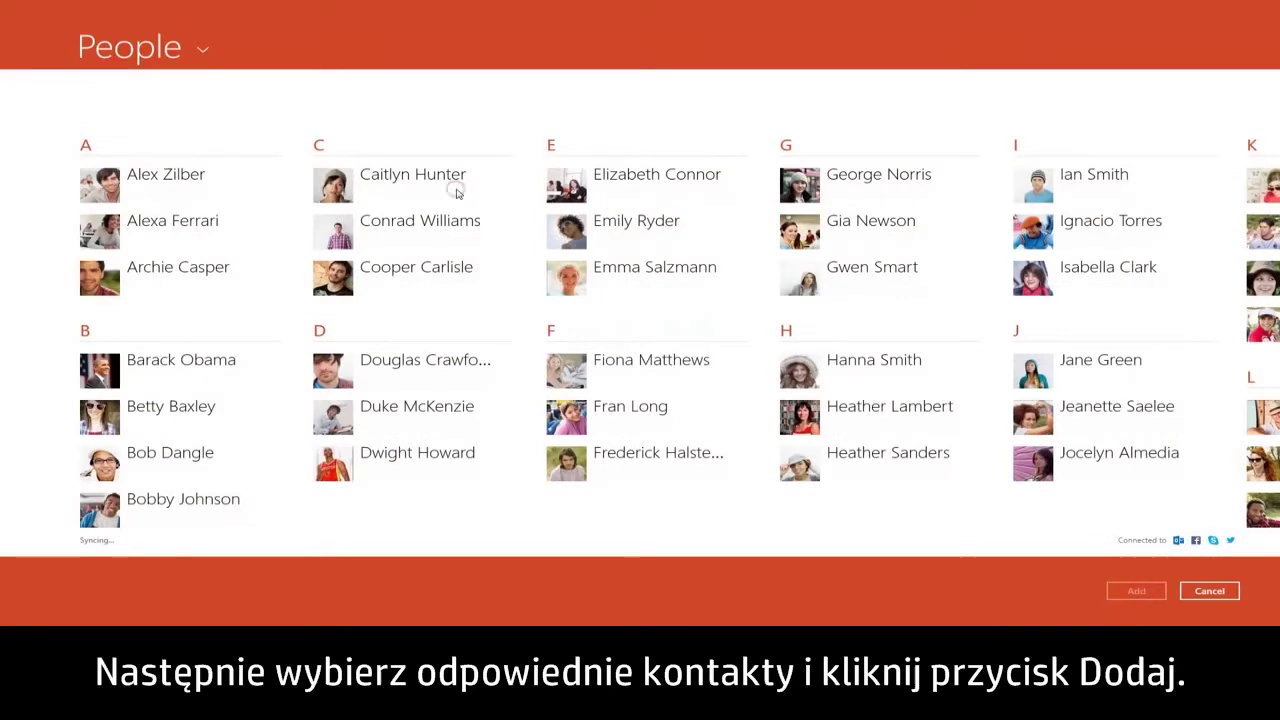
{"action": "left_click", "coordinate": [457, 190]}
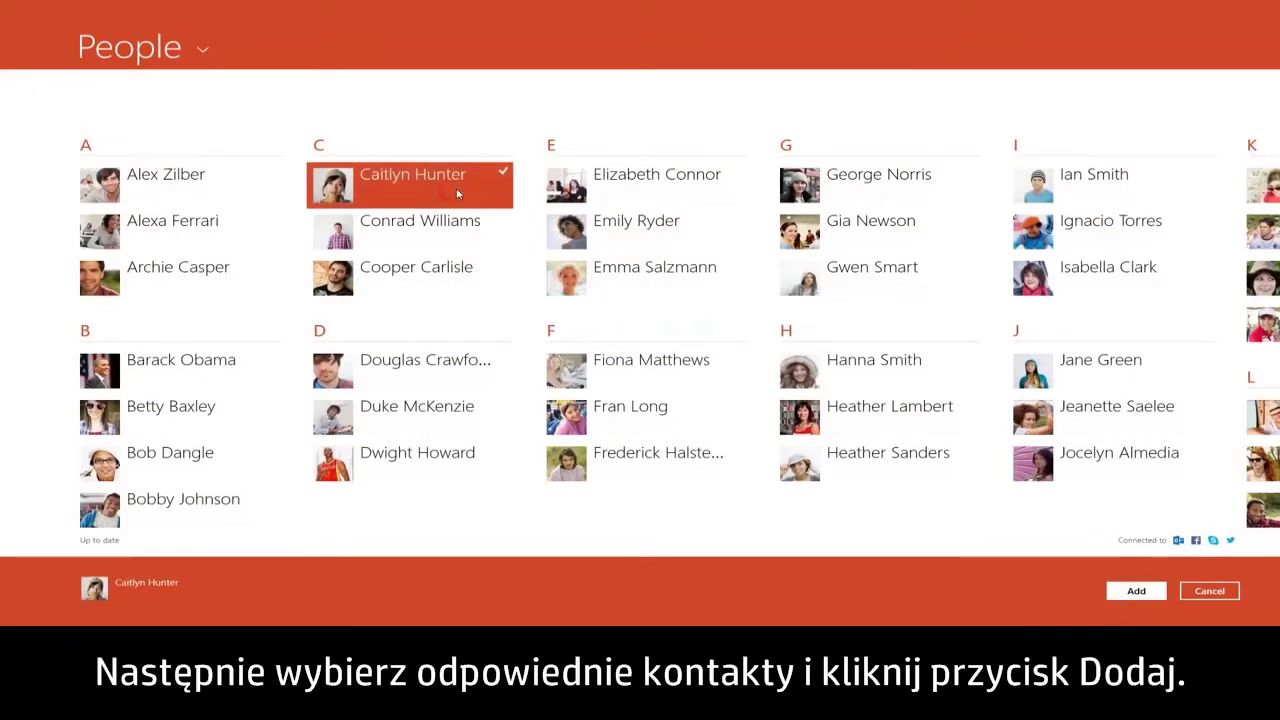
{"action": "left_click", "coordinate": [453, 281]}
{"action": "left_click", "coordinate": [690, 416]}
{"action": "scroll", "coordinate": [690, 420], "scroll_direction": "down", "scroll_amount": 5}
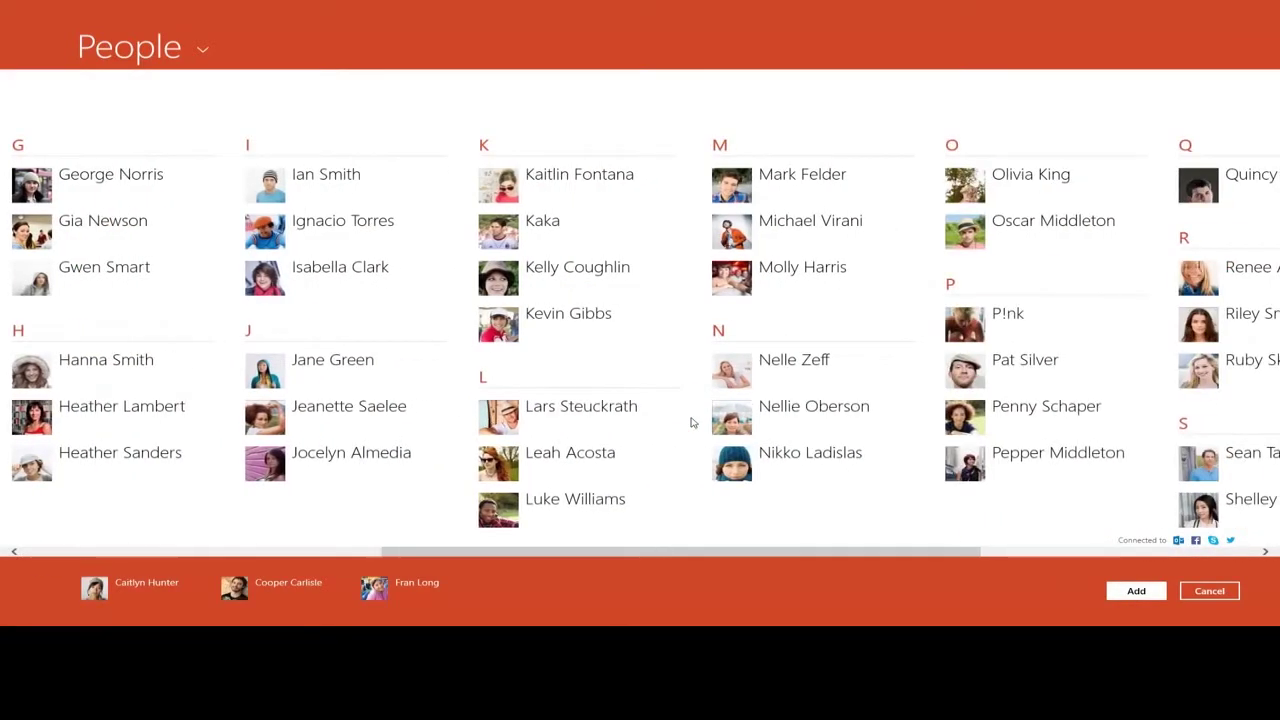
{"action": "left_click", "coordinate": [626, 340]}
{"action": "left_click", "coordinate": [1162, 597]}
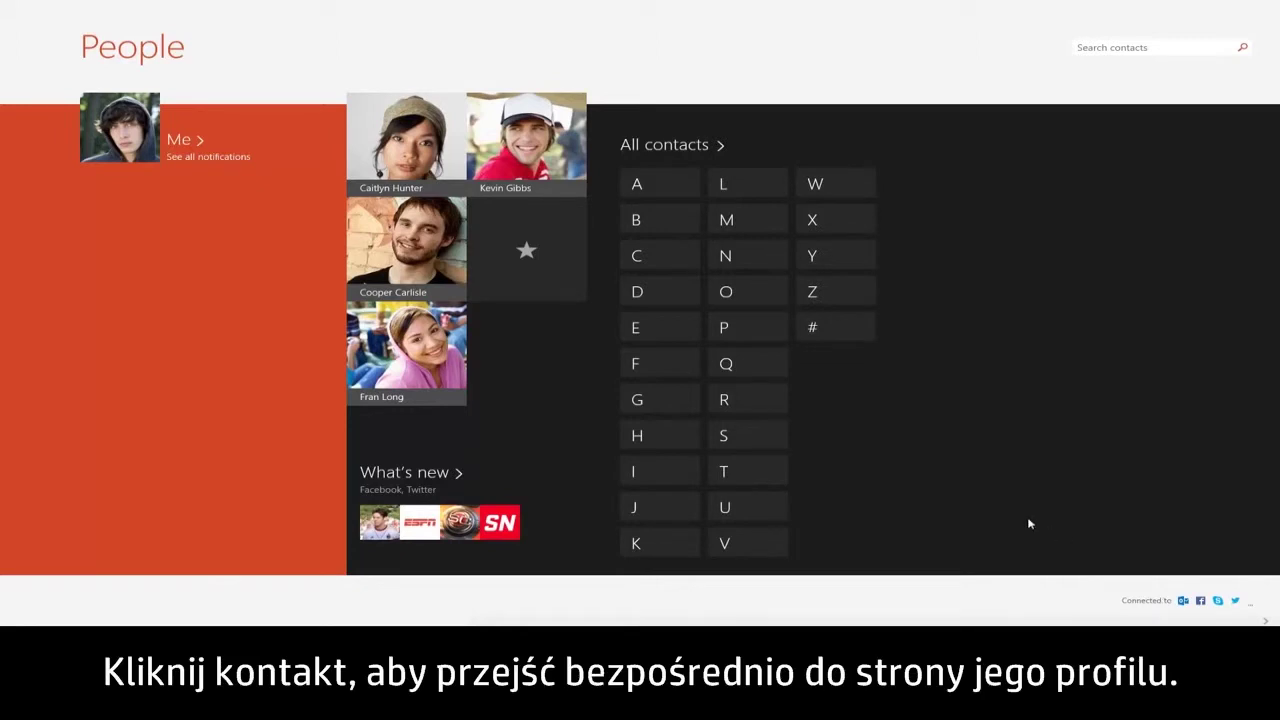
Open the first favourite contact's profile and move focus through Send message and the latest post
{"action": "left_click", "coordinate": [432, 172]}
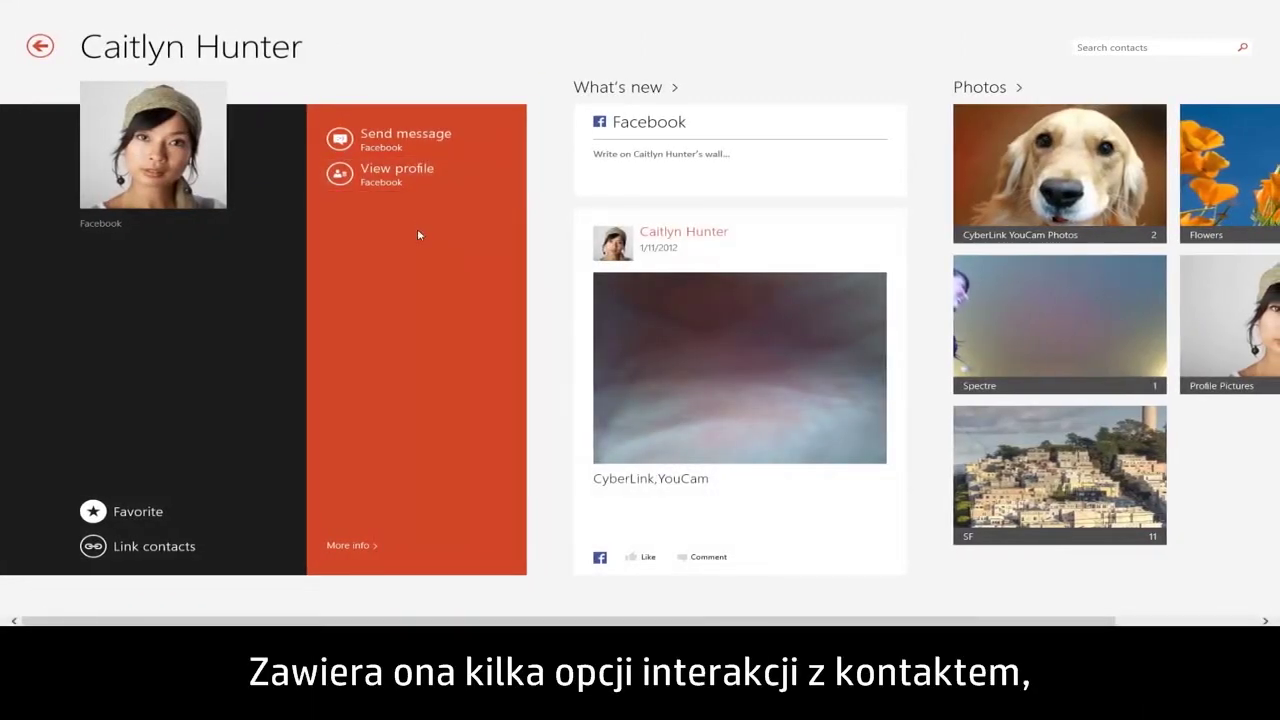
{"action": "key", "text": "Tab"}
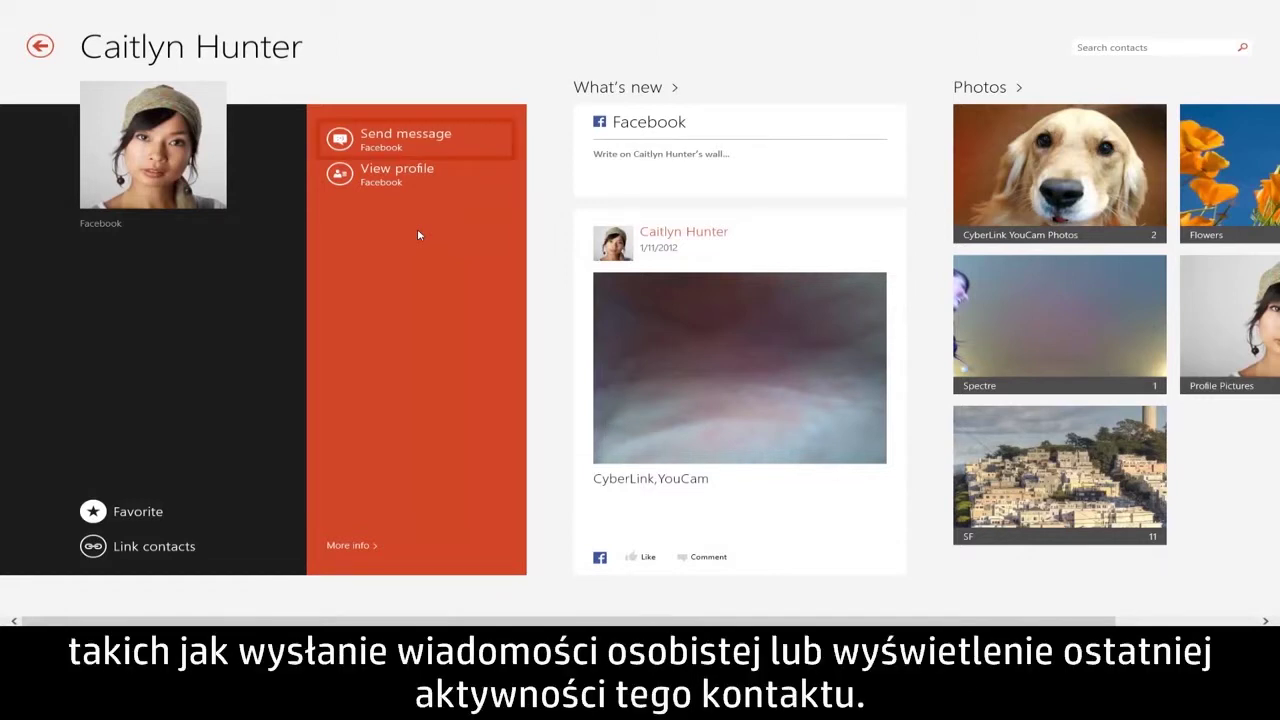
{"action": "key", "text": "Tab"}
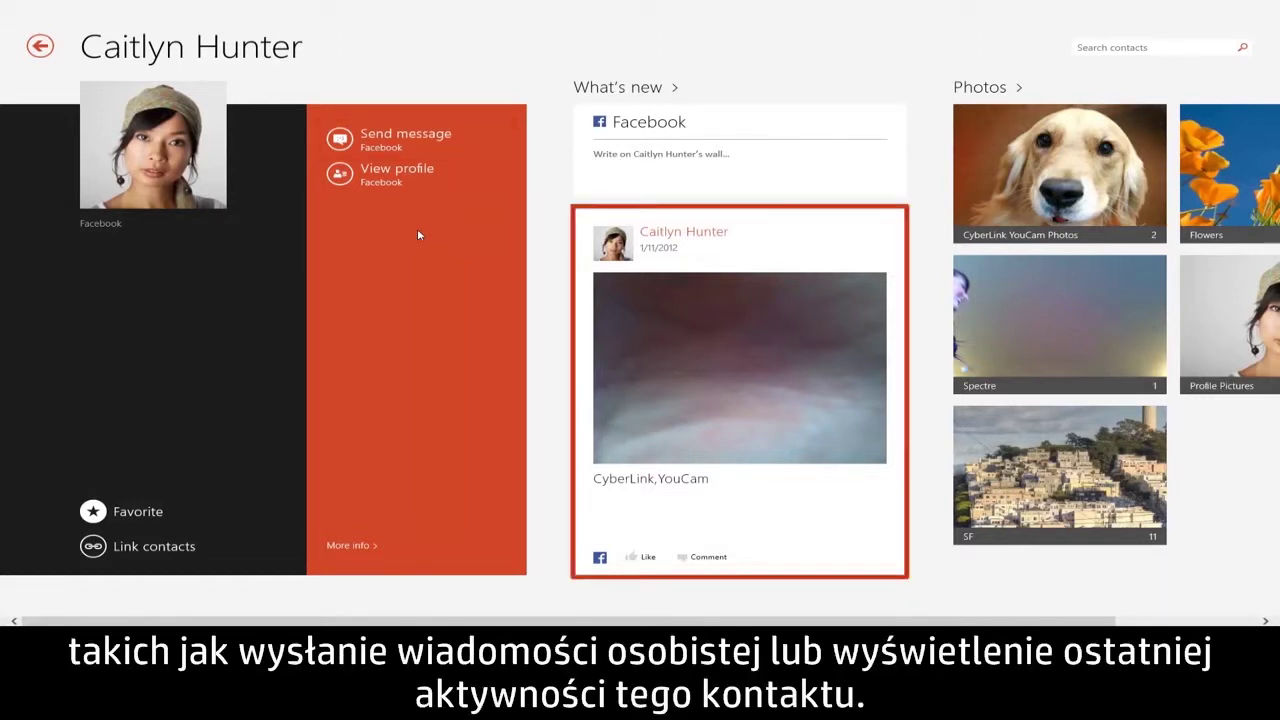
{"action": "key", "text": "Tab"}
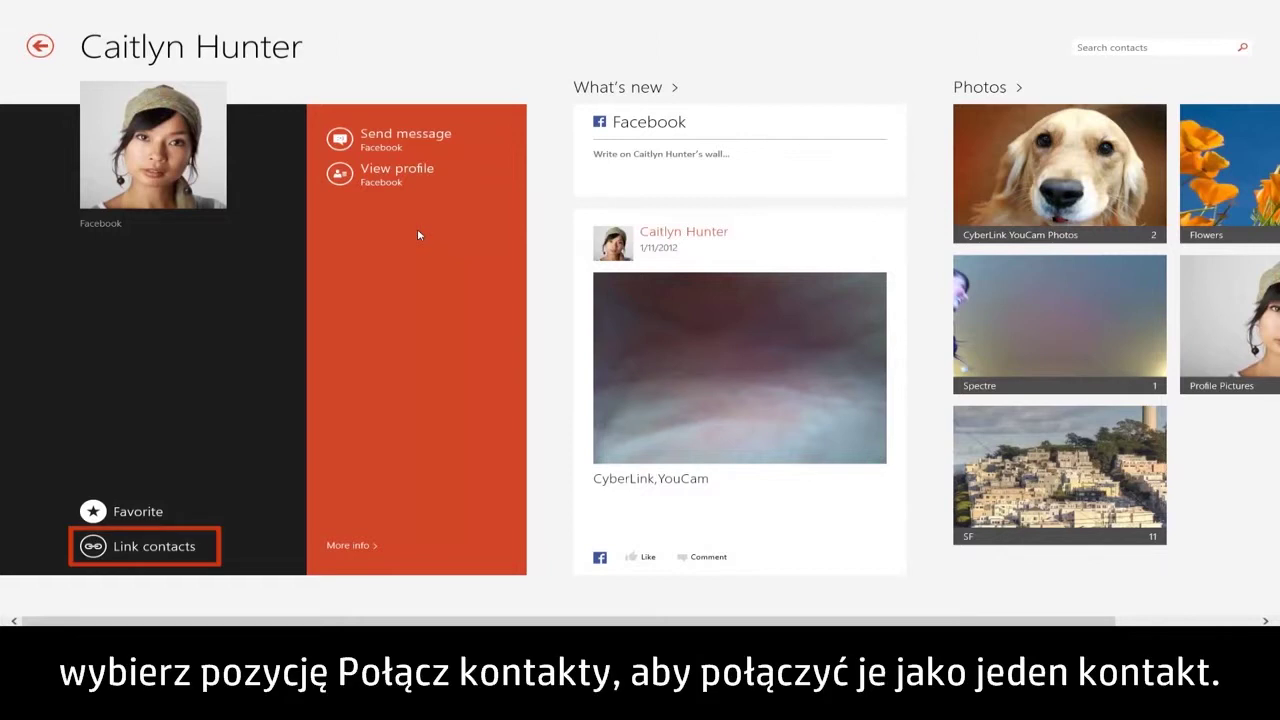
Link the suggested Google profile to this contact's Facebook profile and save
{"action": "left_click", "coordinate": [125, 550]}
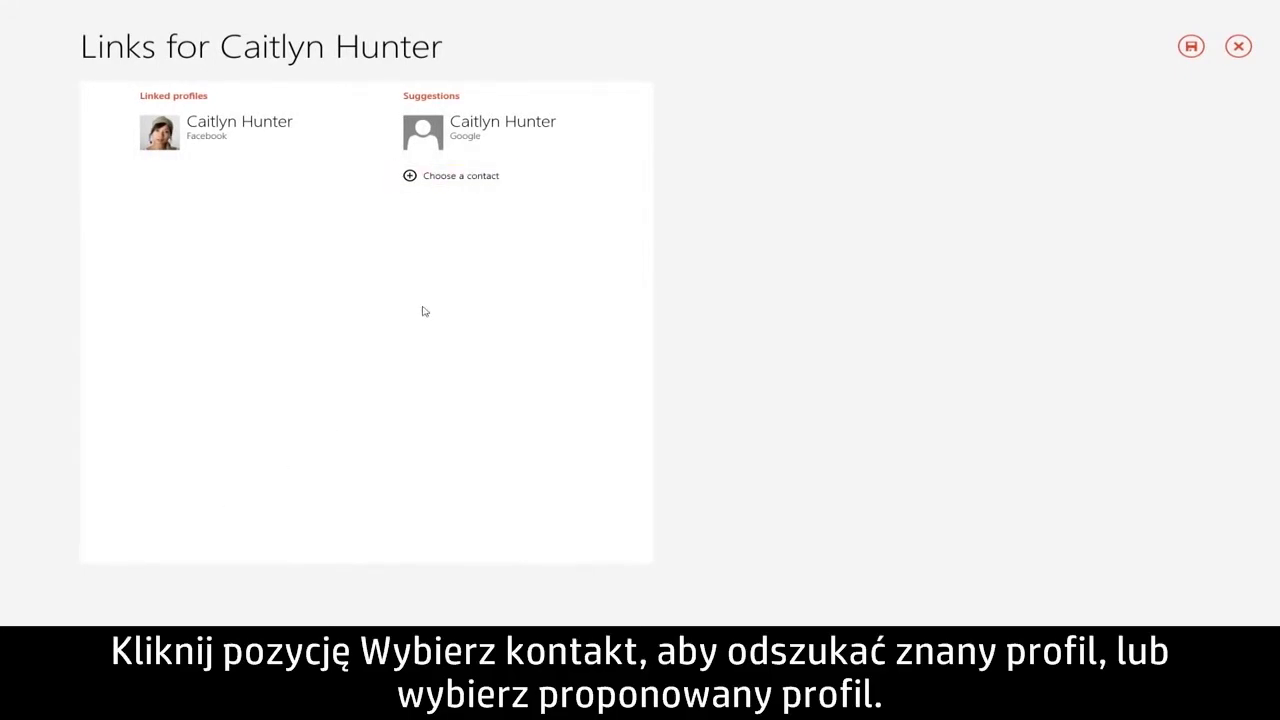
{"action": "left_click", "coordinate": [548, 148]}
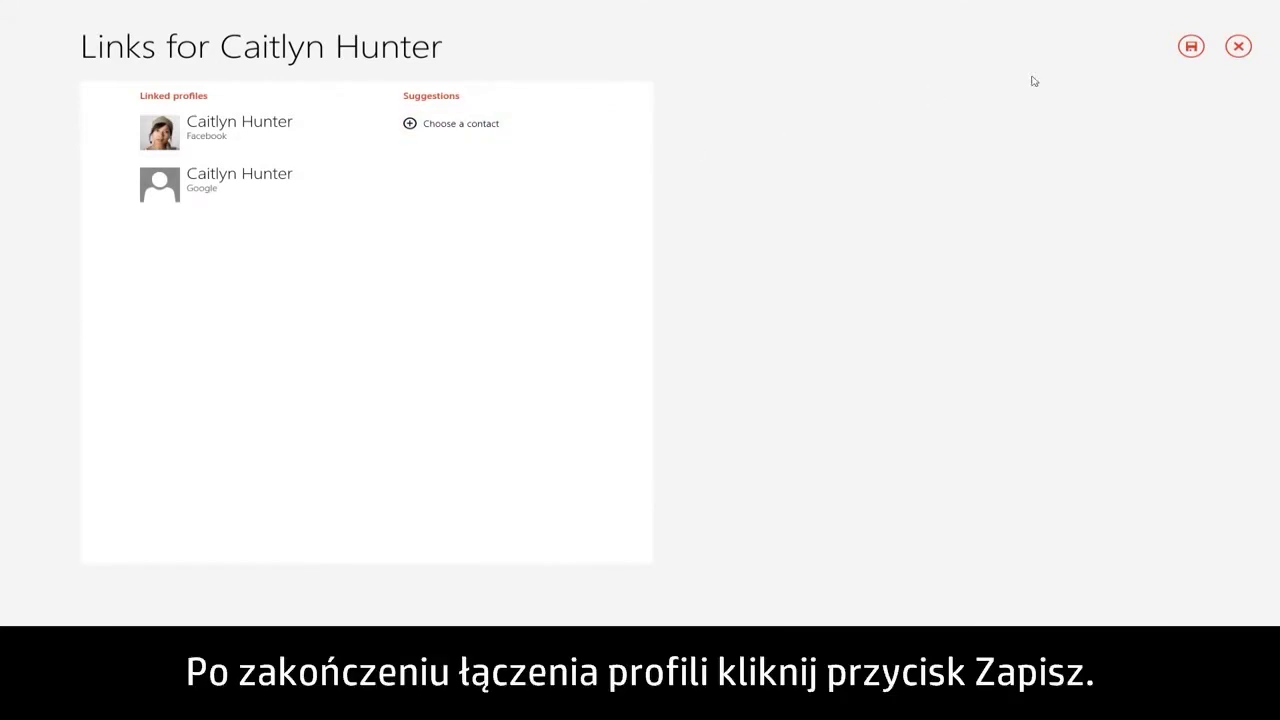
{"action": "left_click", "coordinate": [1191, 47]}
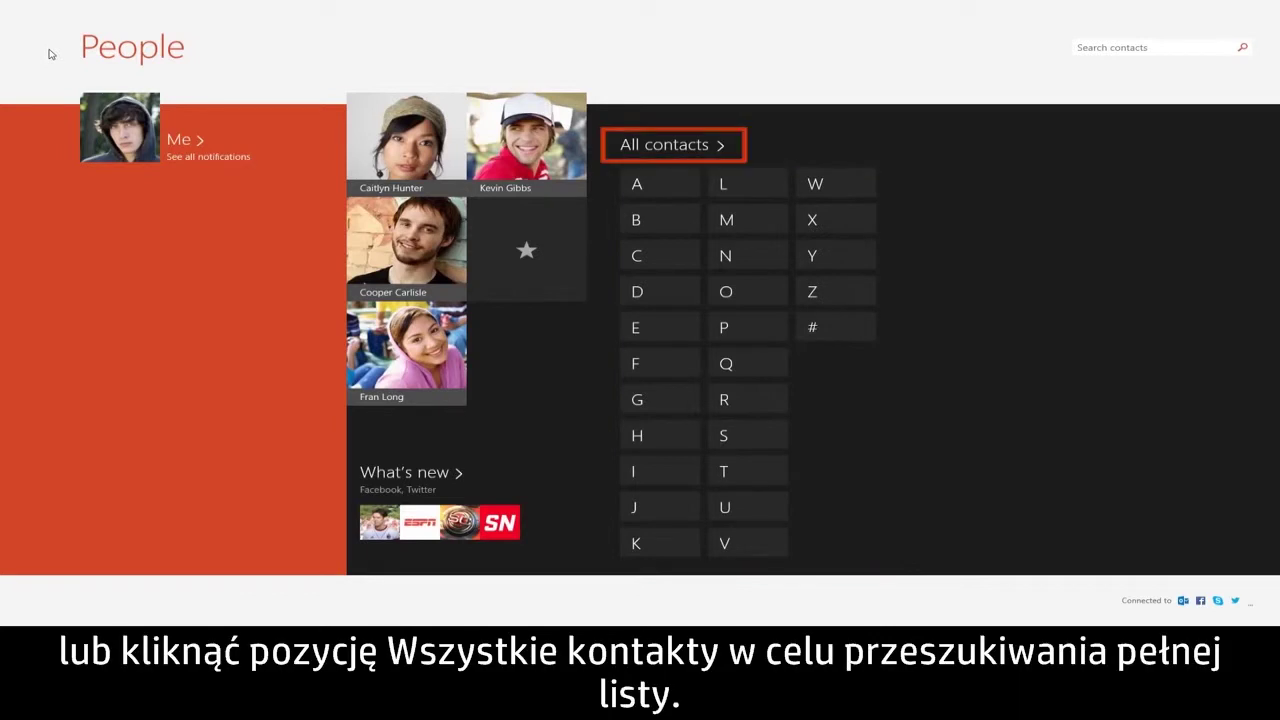
Open a contact's page from the full All contacts list
{"action": "left_click", "coordinate": [664, 148]}
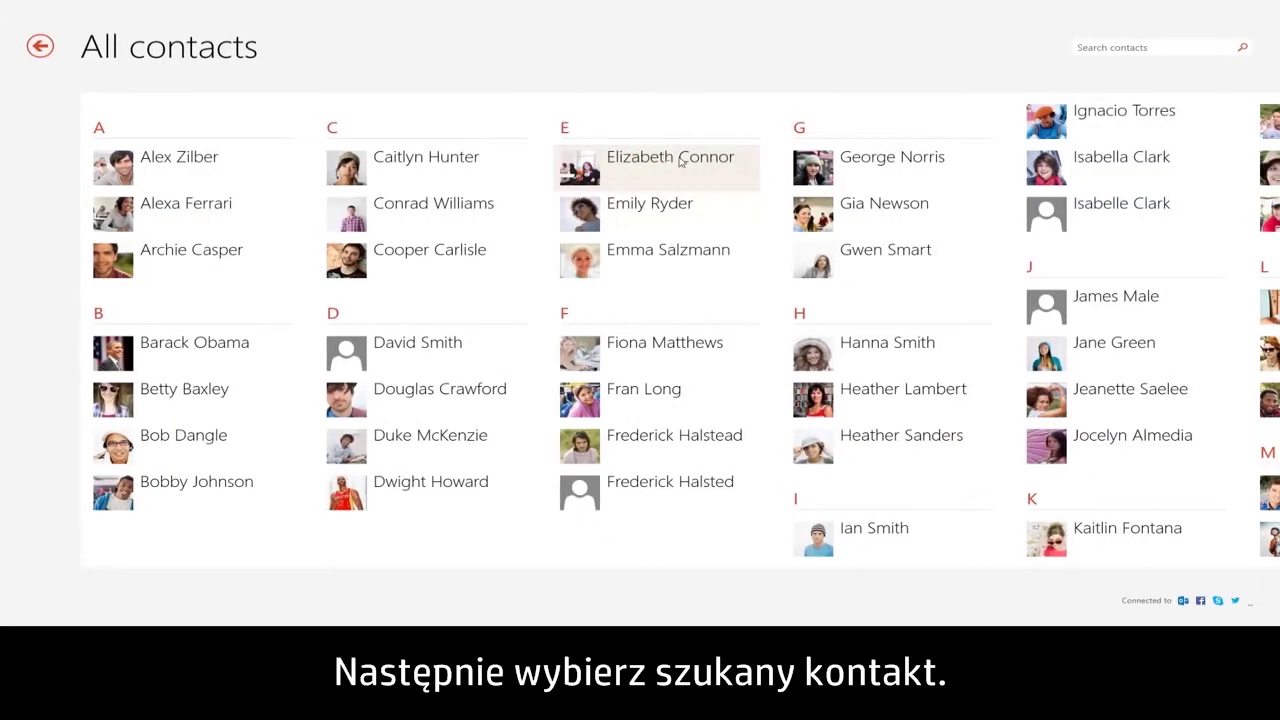
{"action": "left_click", "coordinate": [893, 262]}
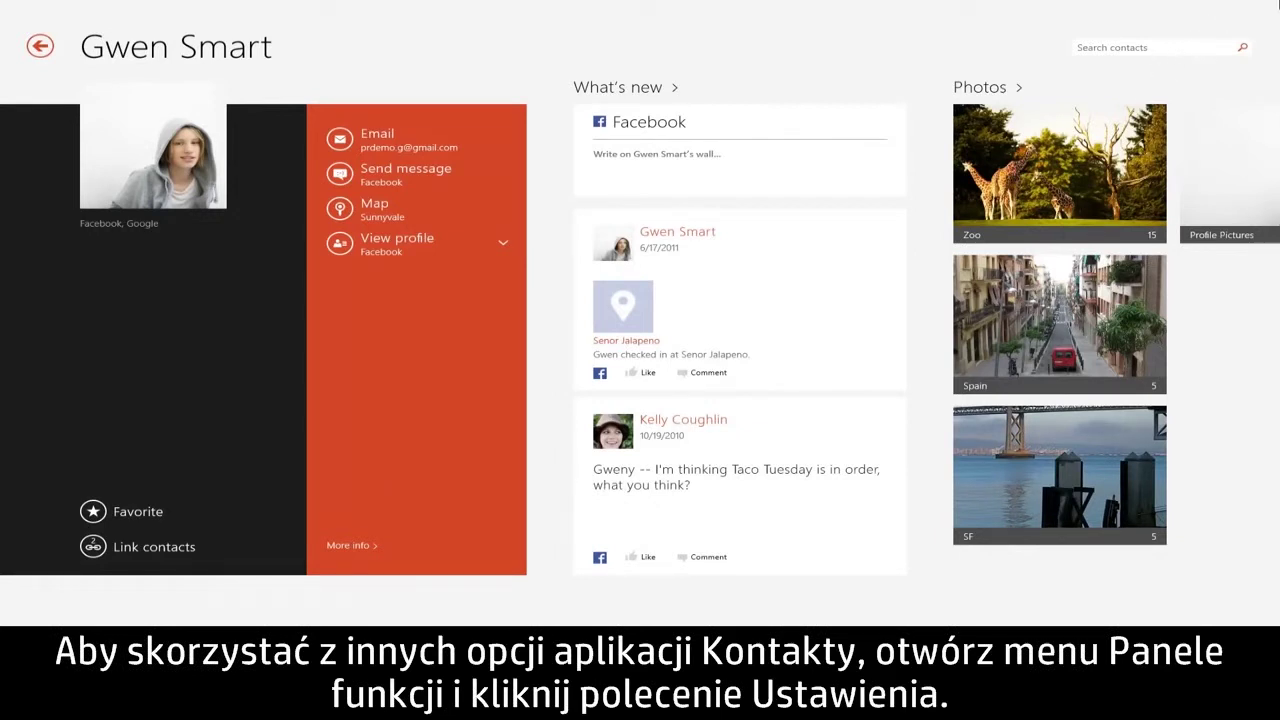
{"action": "mouse_move", "coordinate": [1277, 5]}
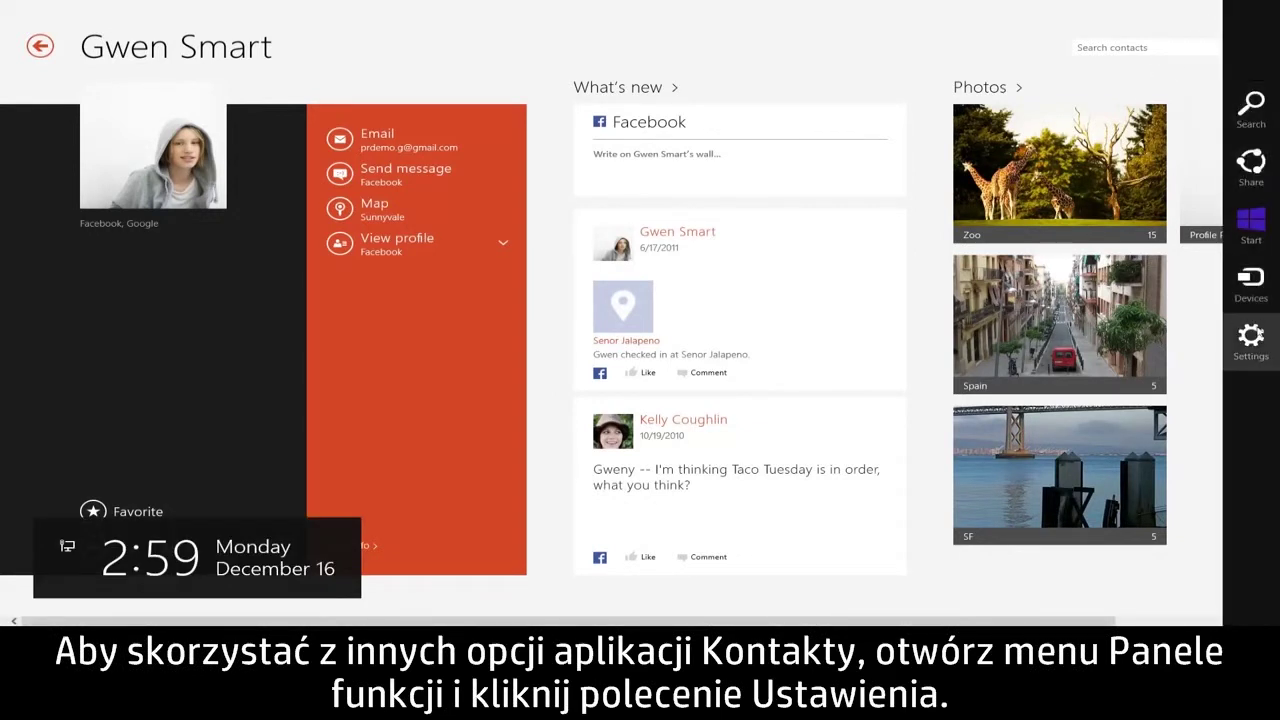
Open and close the Settings pane, then show the app commands for pinning or editing the contact
{"action": "left_click", "coordinate": [1258, 338]}
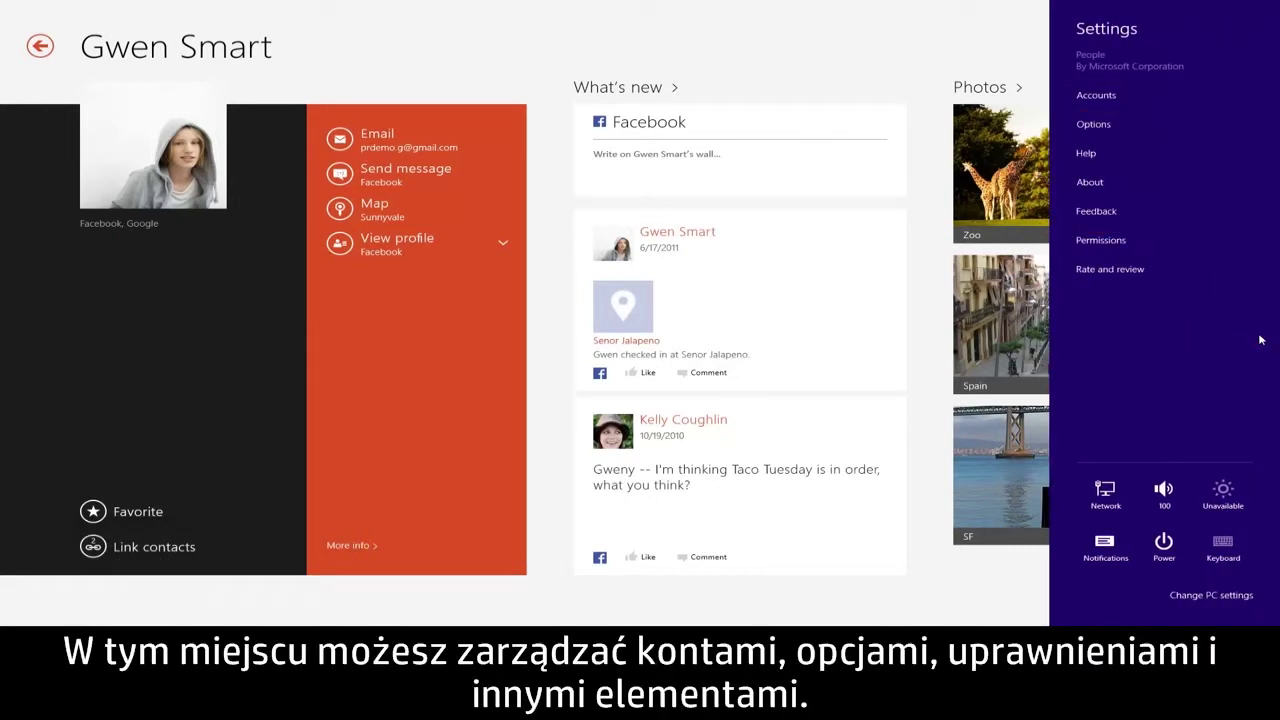
{"action": "left_click", "coordinate": [937, 338]}
{"action": "right_click", "coordinate": [937, 338]}
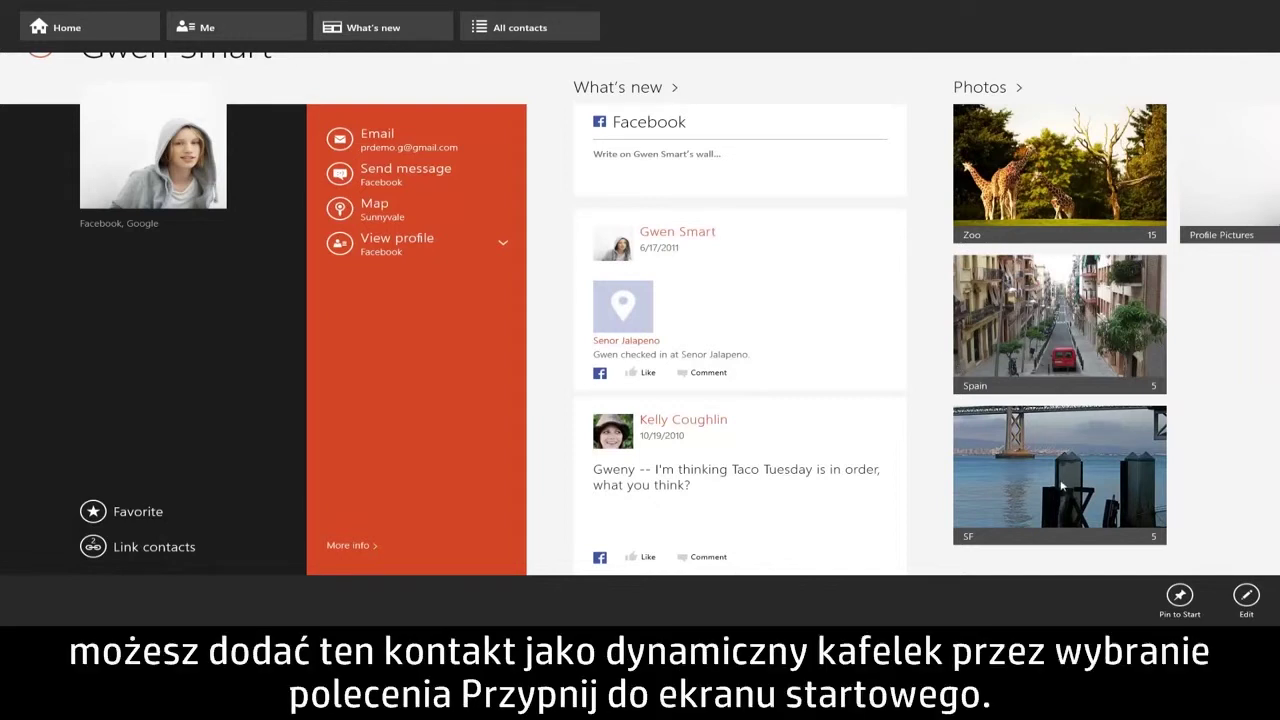
Pin the open contact to the Start screen as a contact tile
{"action": "left_click", "coordinate": [1179, 596]}
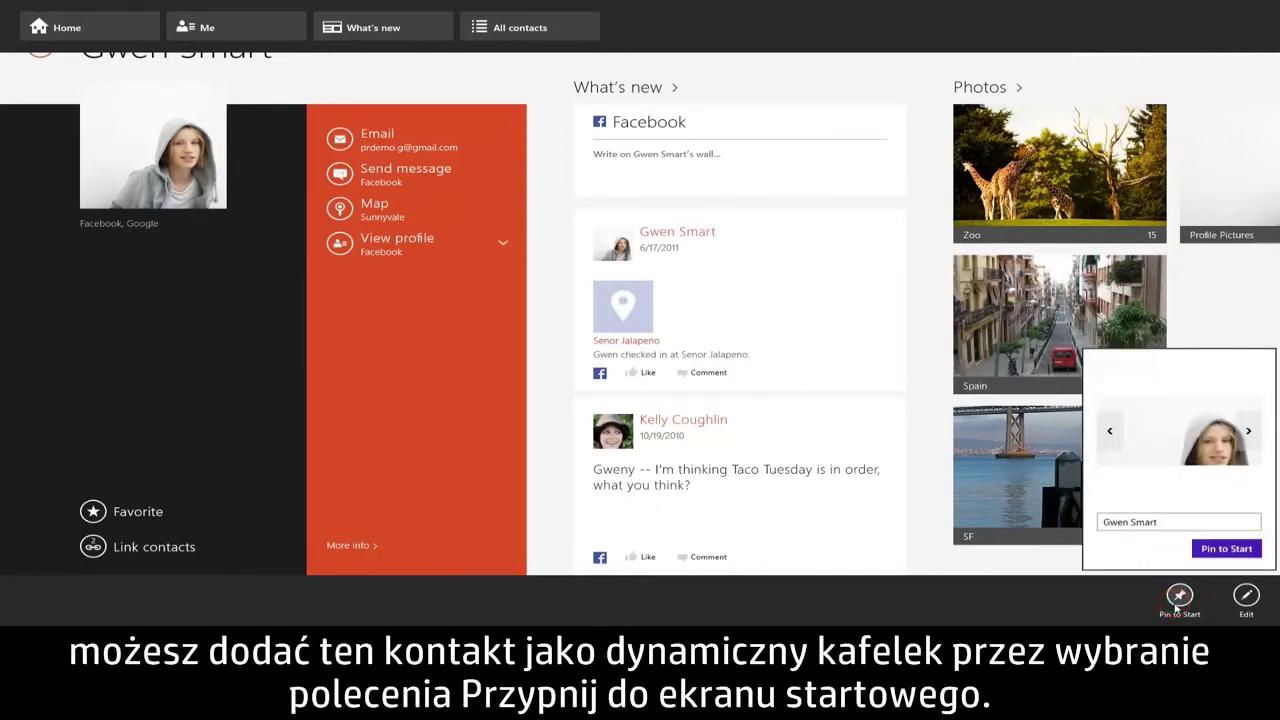
{"action": "left_click", "coordinate": [1226, 550]}
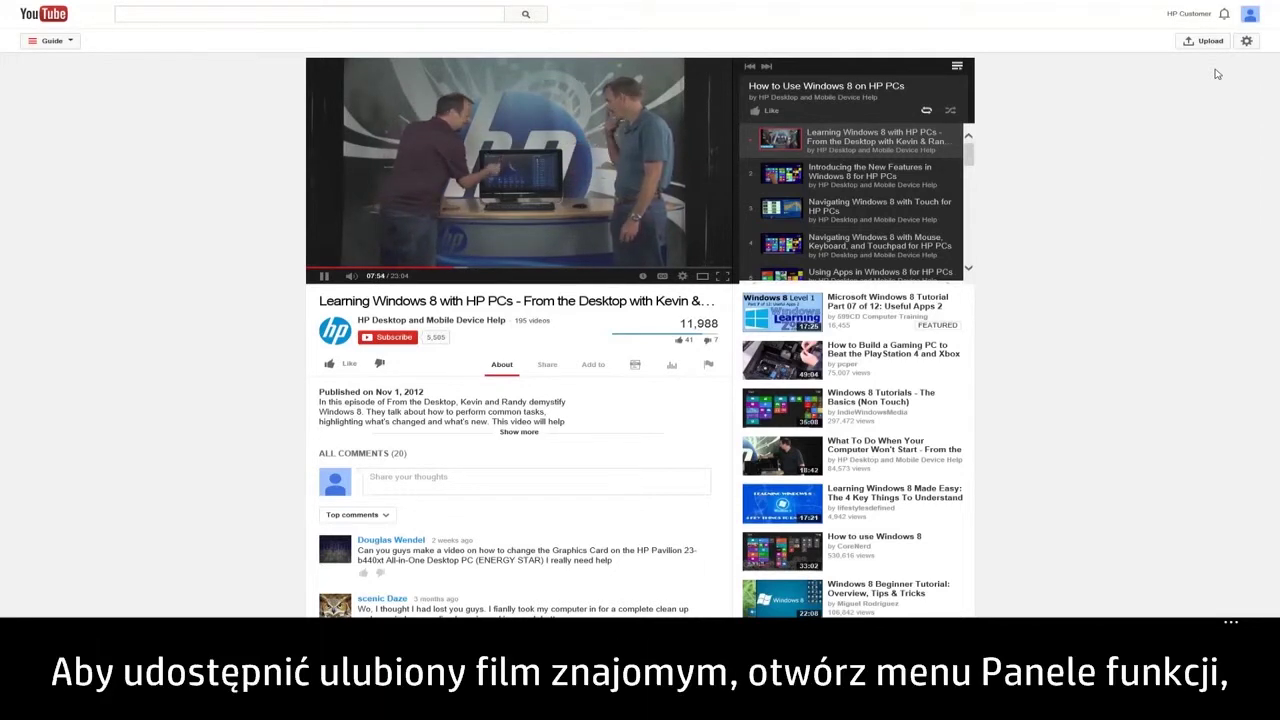
Share the HP Windows 8 tutorial video to the People app
{"action": "mouse_move", "coordinate": [1279, 1]}
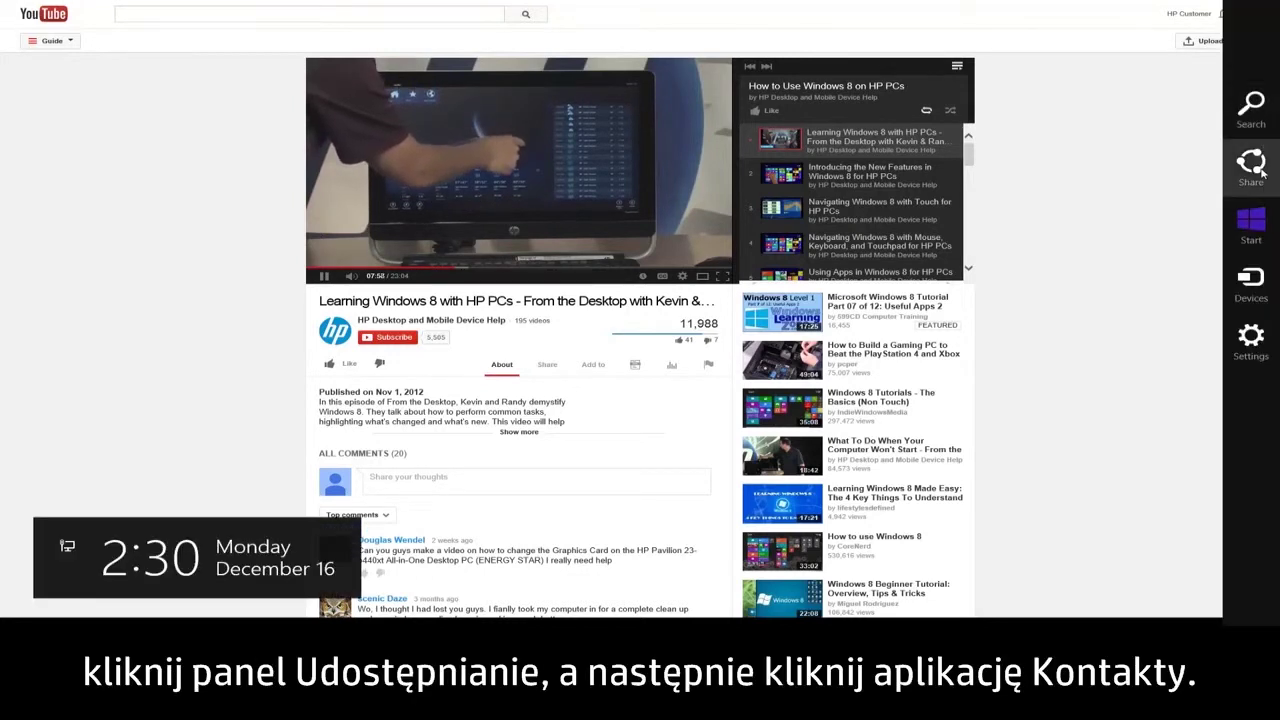
{"action": "left_click", "coordinate": [1262, 172]}
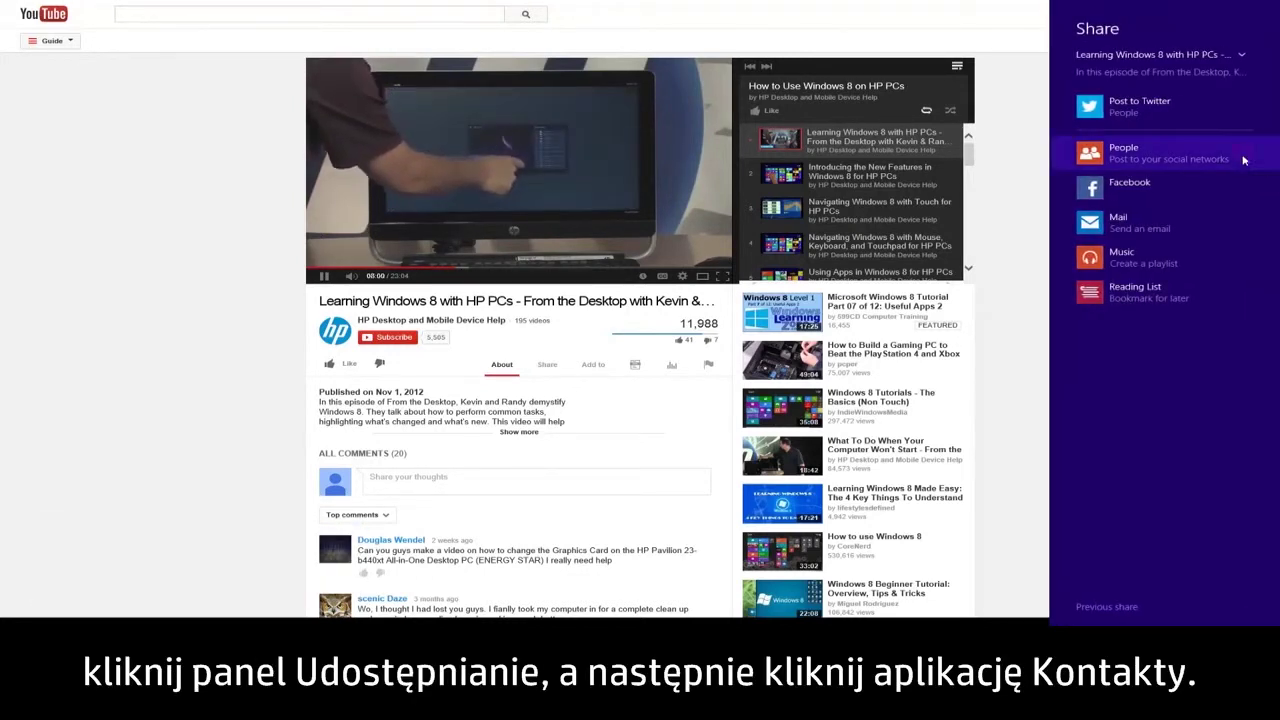
{"action": "left_click", "coordinate": [1244, 160]}
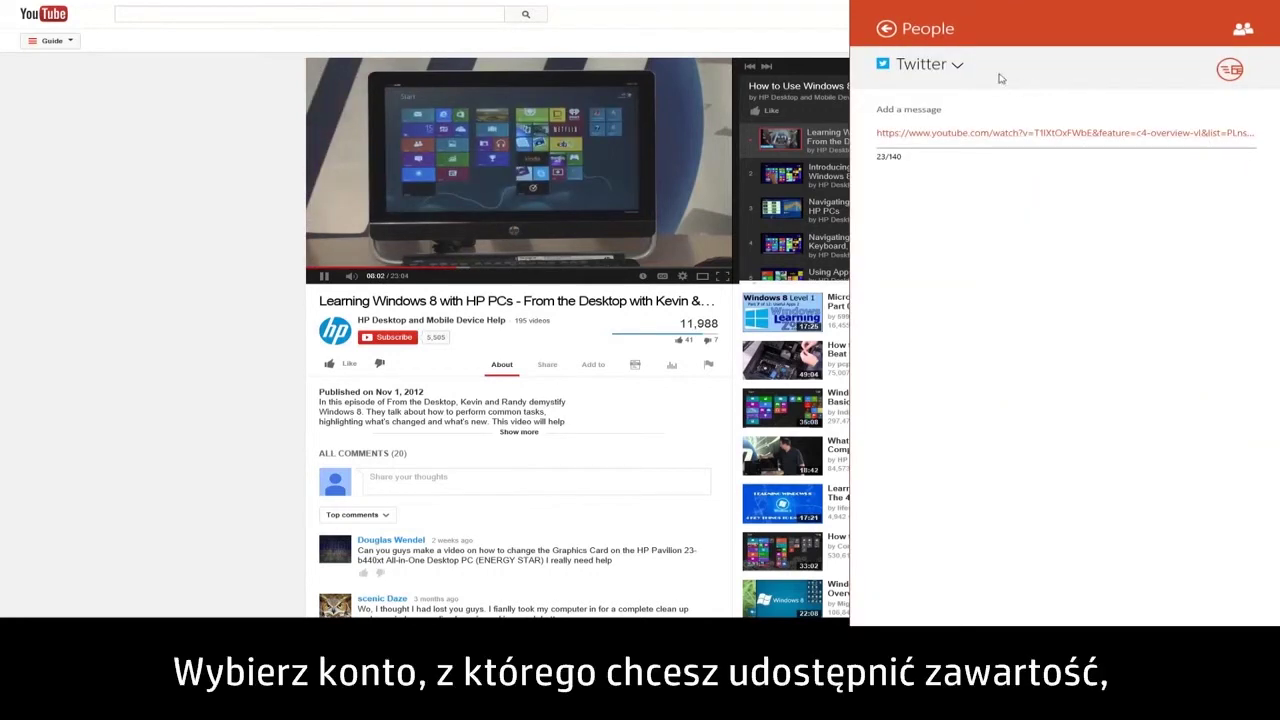
Switch the posting account to Facebook and begin the message 'Check out this video!'
{"action": "left_click", "coordinate": [960, 64]}
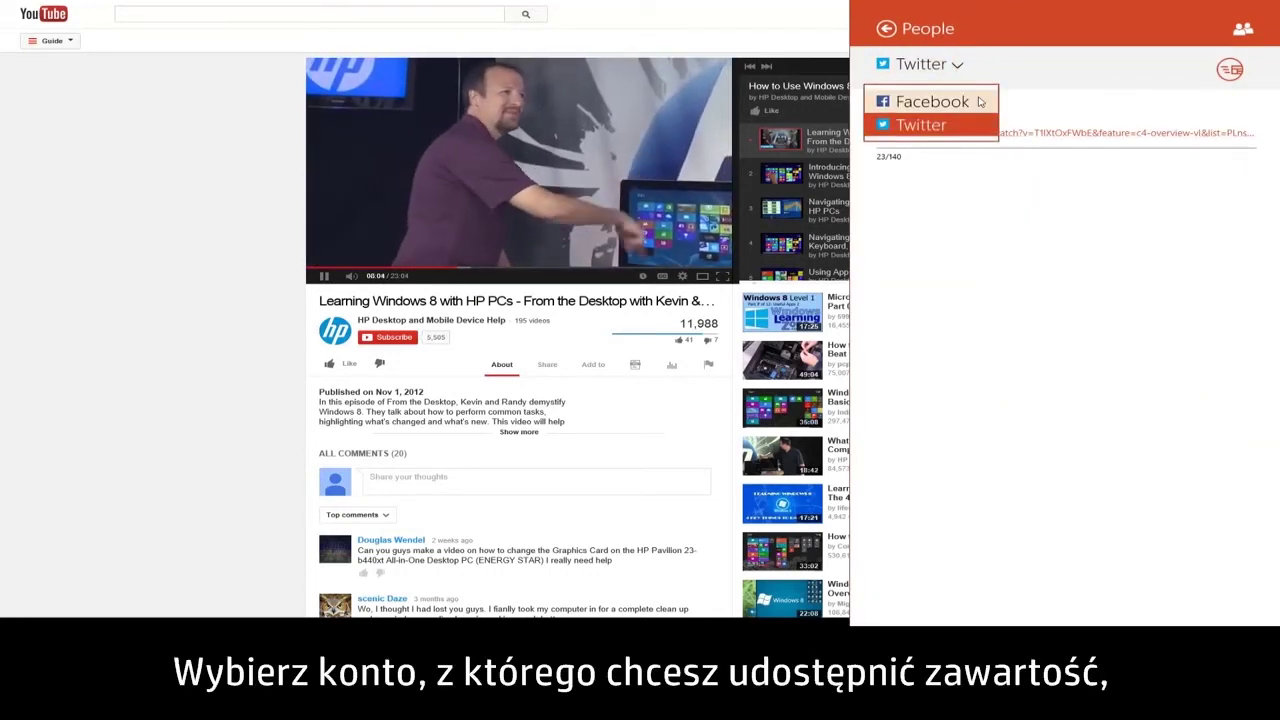
{"action": "left_click", "coordinate": [979, 101]}
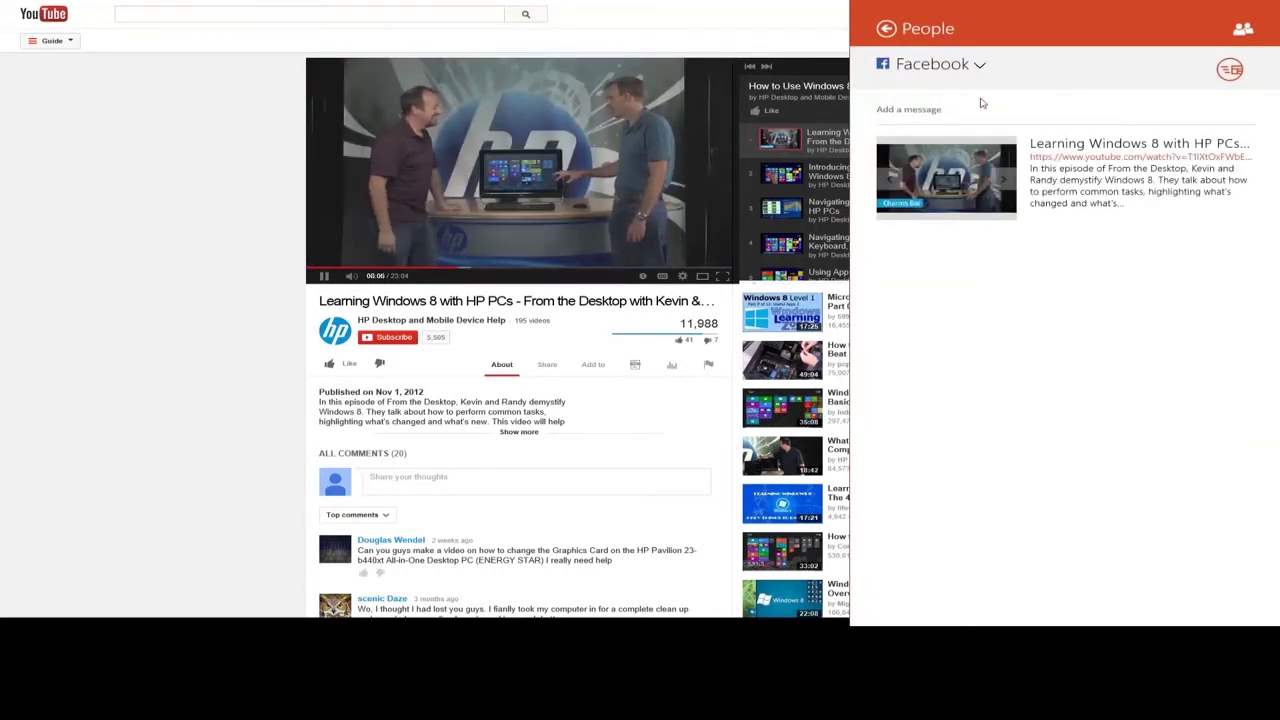
{"action": "left_click", "coordinate": [993, 107]}
{"action": "type", "text": "Check out this video!"}
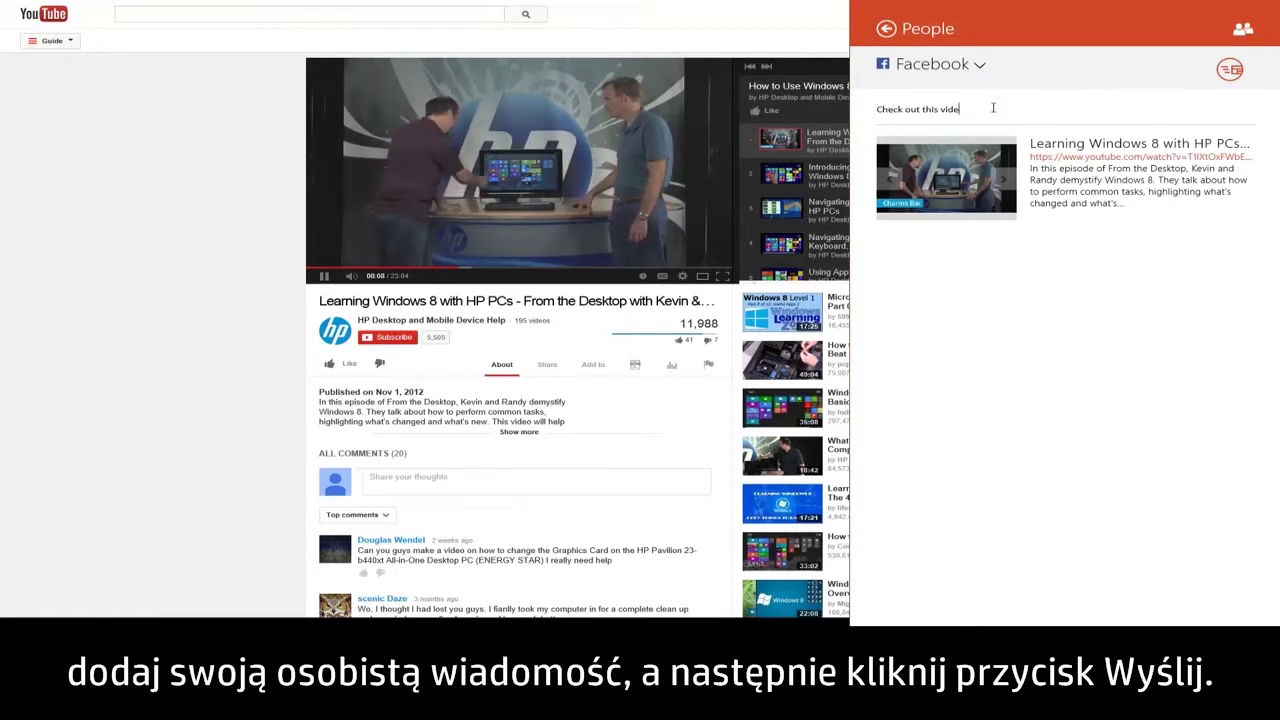